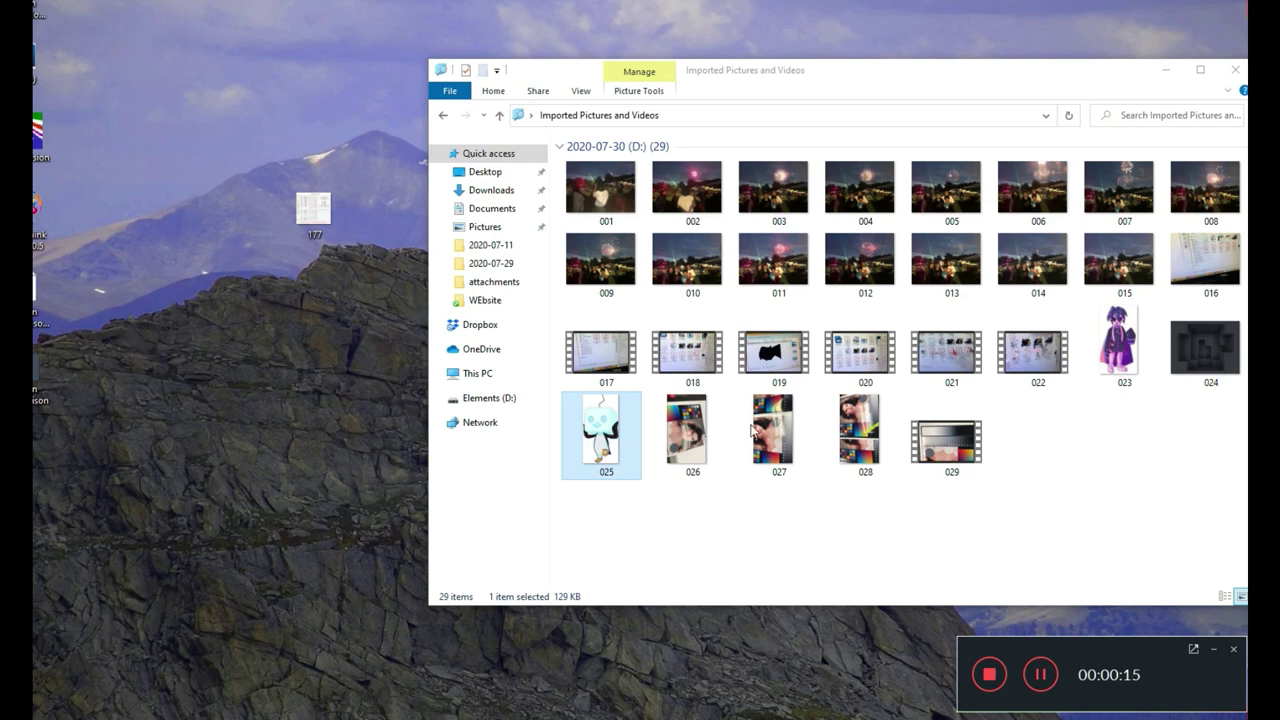
Step: Start printing picture 025 on the Canon TS6300 series and open Color Management from the print options
{"action": "right_click", "coordinate": [603, 424]}
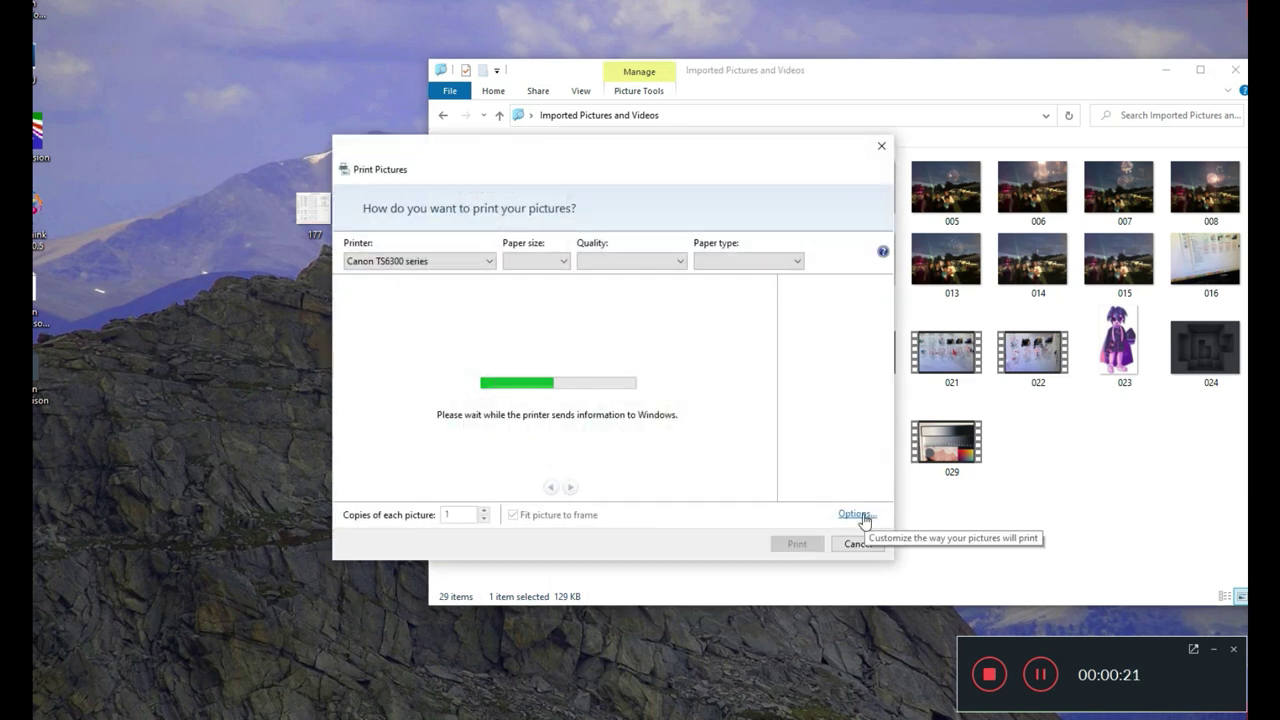
{"action": "left_click", "coordinate": [728, 412]}
{"action": "left_click", "coordinate": [740, 437]}
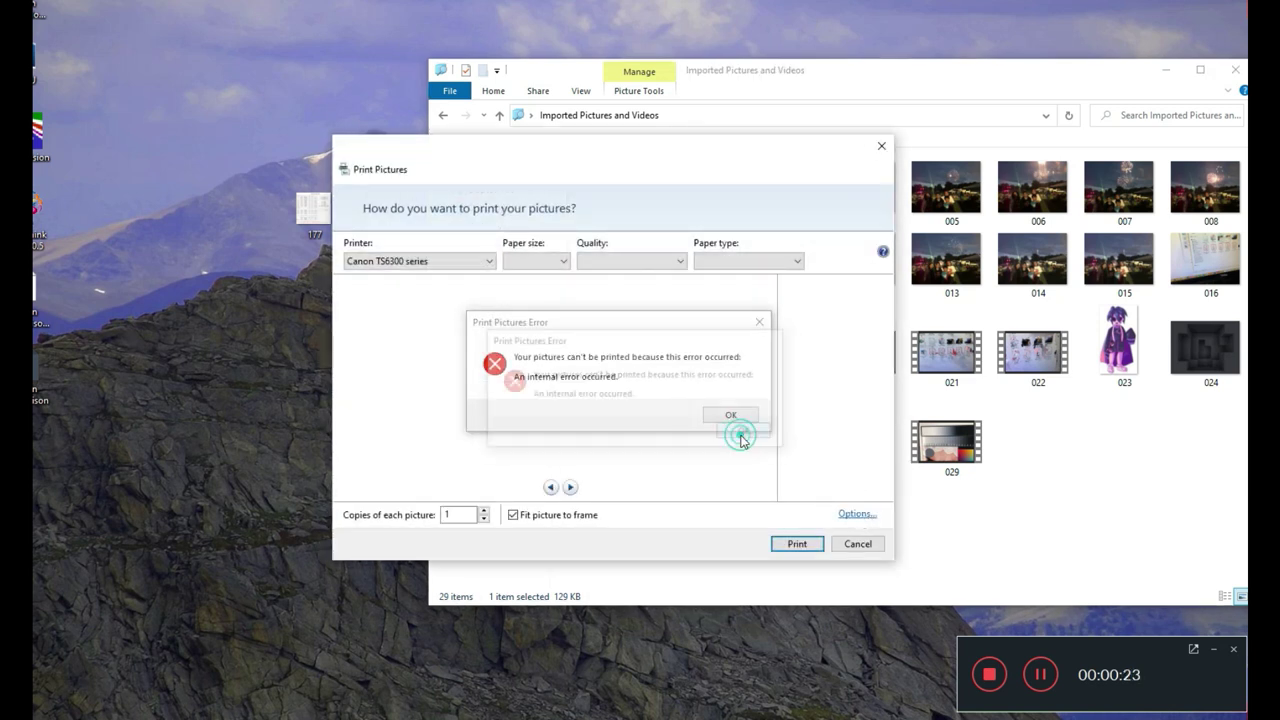
{"action": "left_click", "coordinate": [742, 418]}
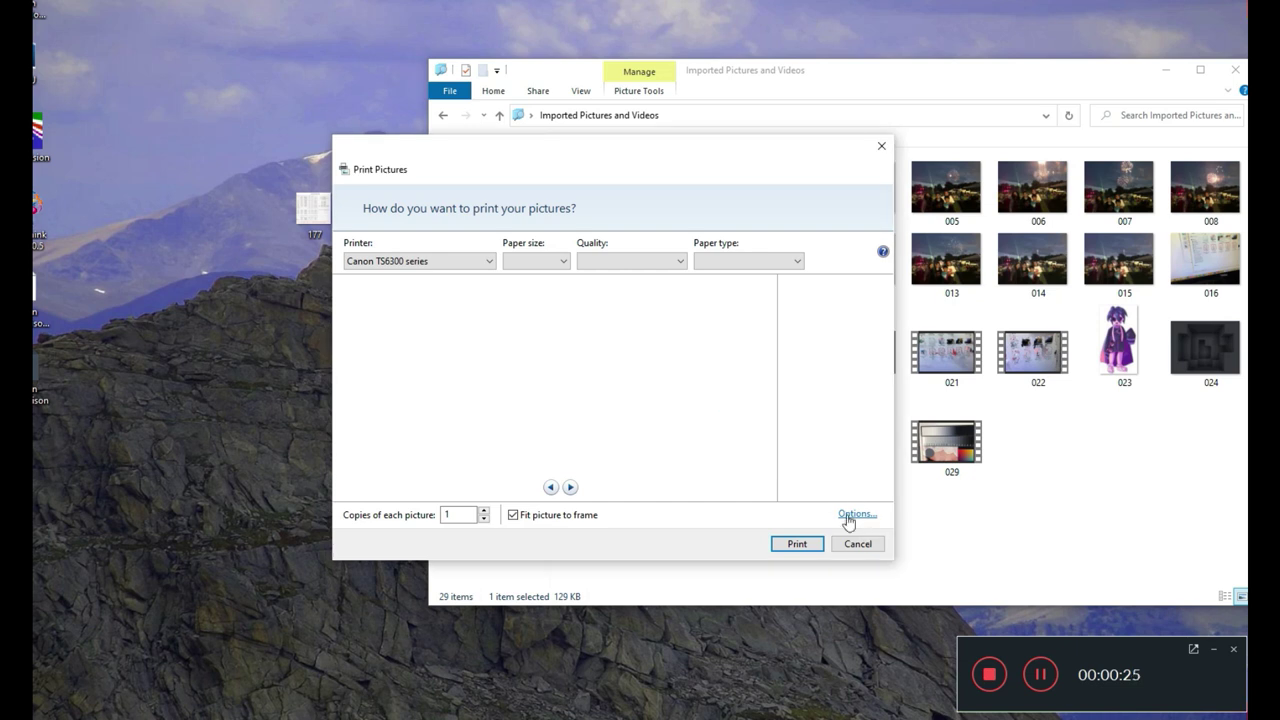
{"action": "left_click", "coordinate": [849, 516]}
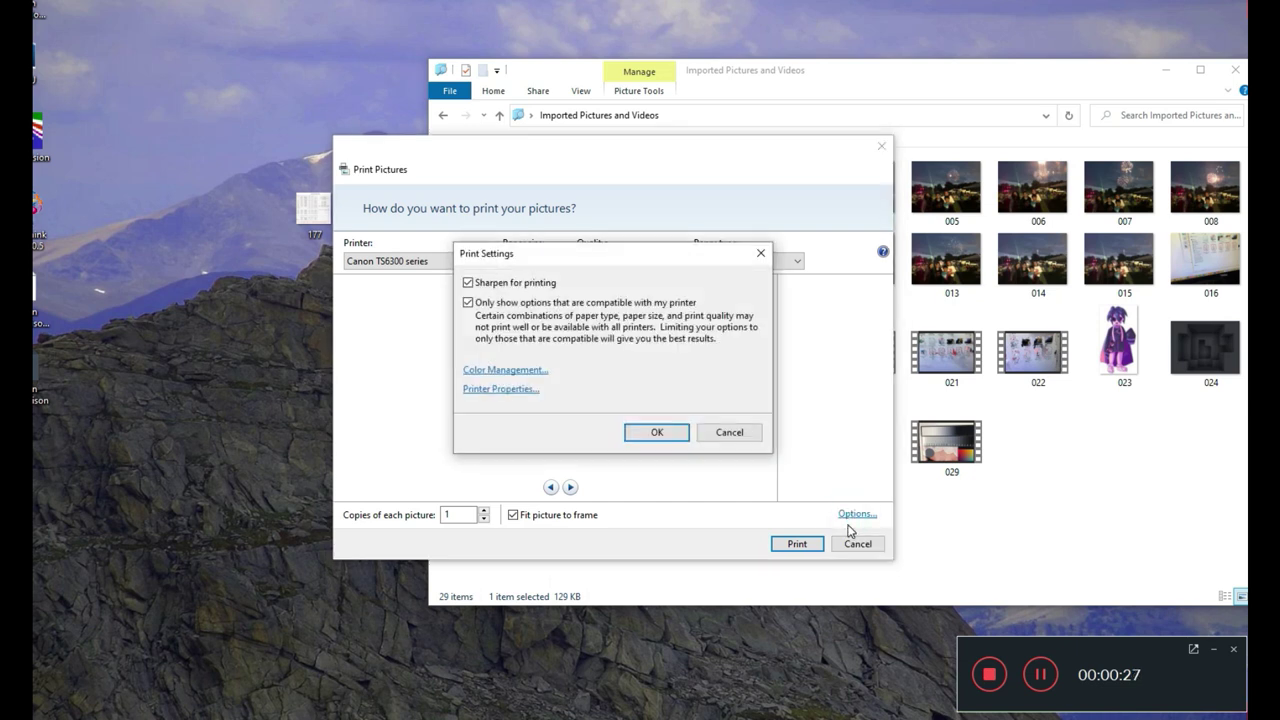
{"action": "left_click", "coordinate": [500, 372]}
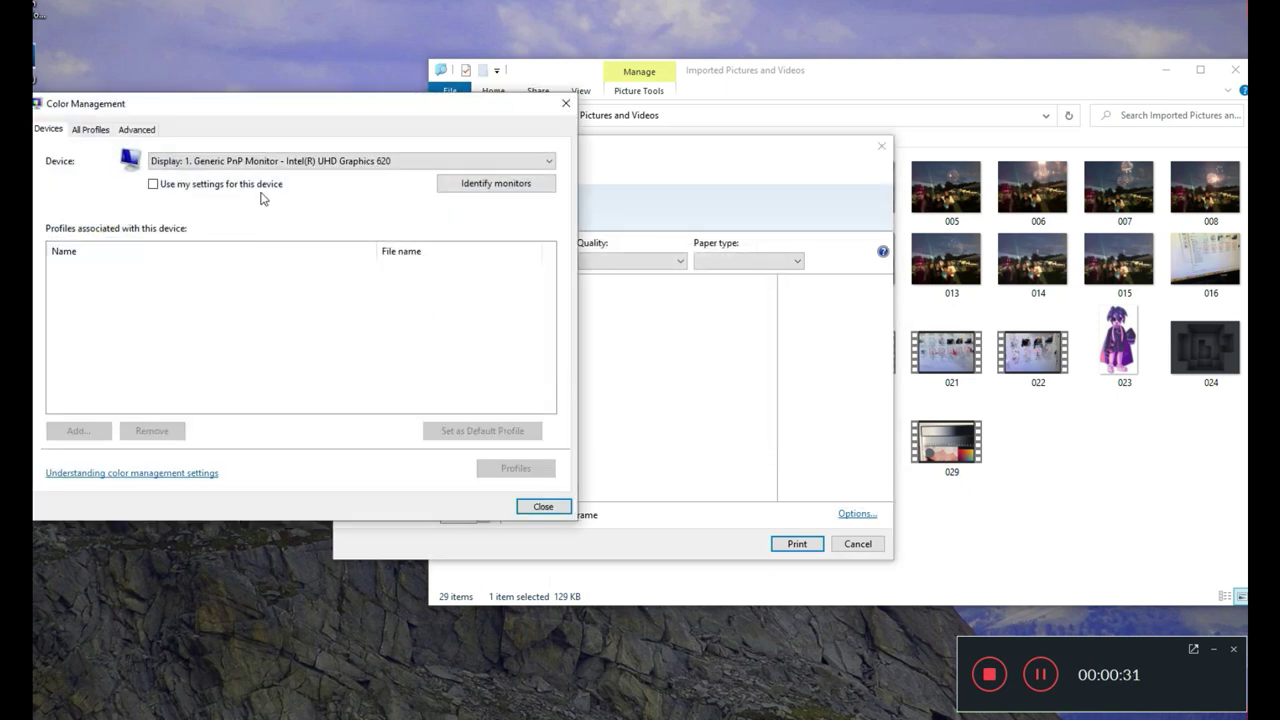
Step: Associate Canon IJ Color Printer Profile 2005 with the Canon TS6300 series printer, using custom settings for this device
{"action": "left_click", "coordinate": [300, 161]}
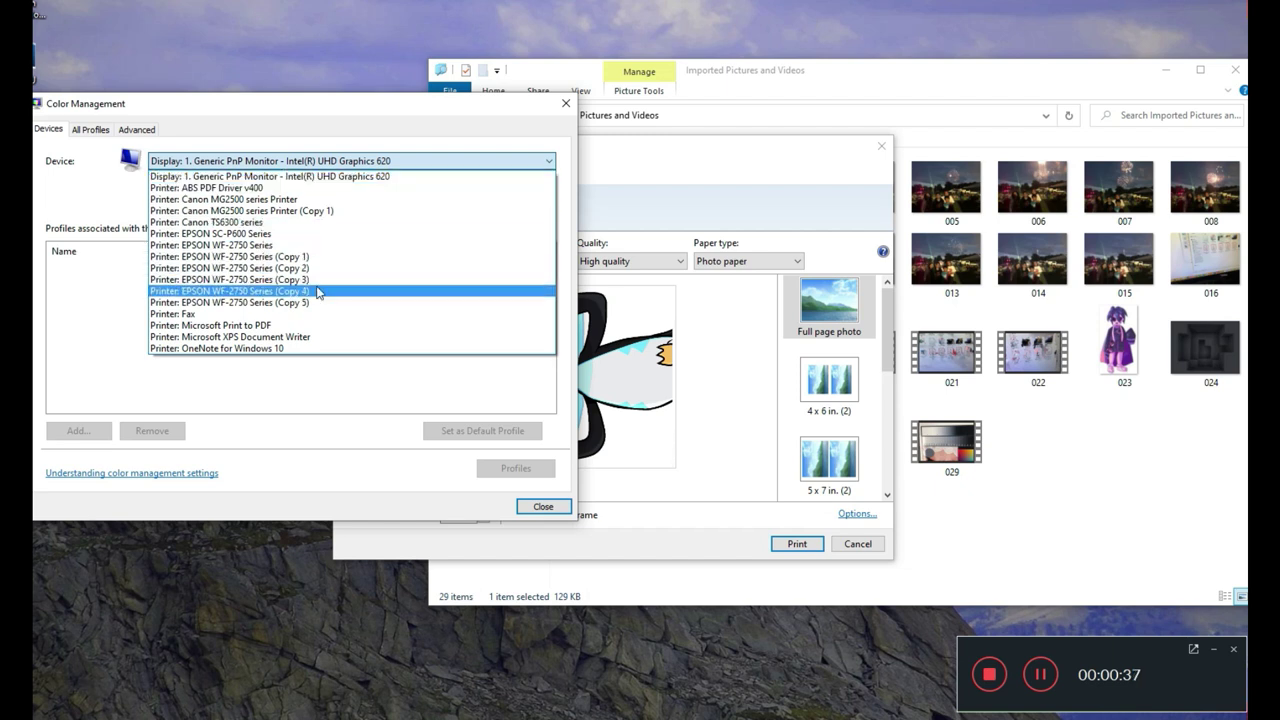
{"action": "left_click", "coordinate": [242, 228]}
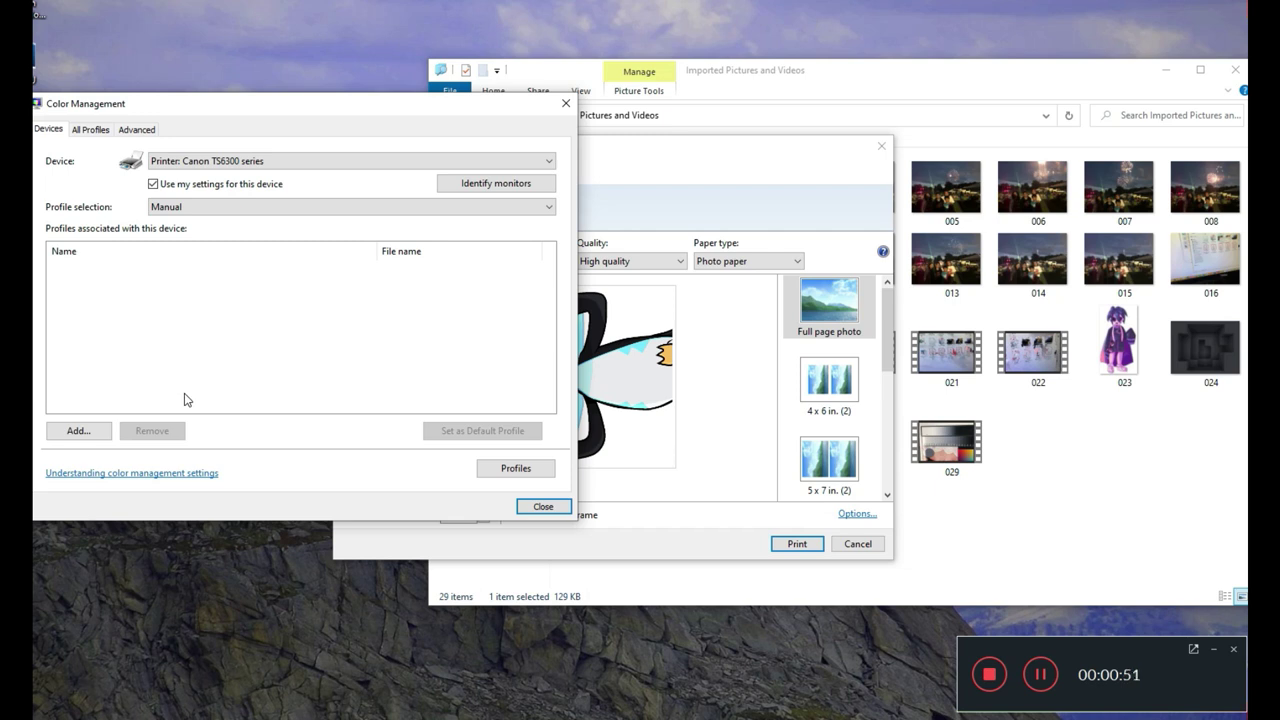
{"action": "left_click", "coordinate": [98, 440]}
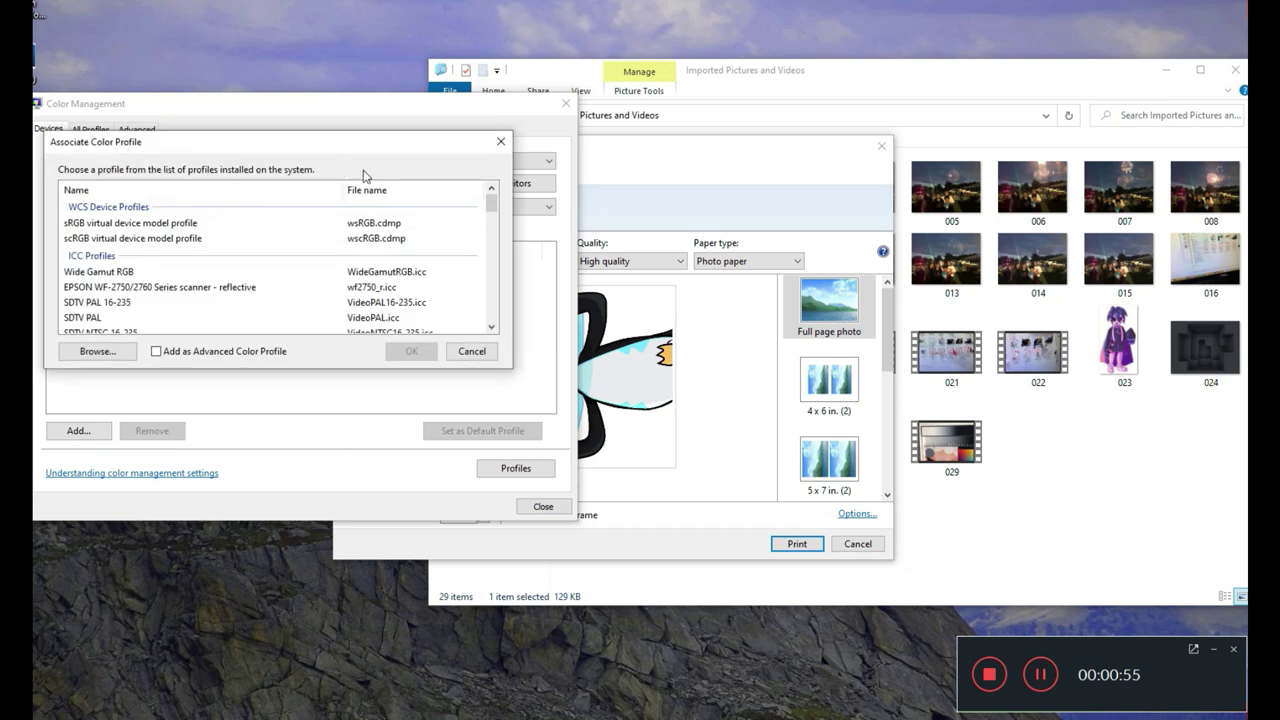
{"action": "mouse_move", "coordinate": [489, 199]}
{"action": "left_mouse_down"}
{"action": "mouse_move", "coordinate": [478, 296]}
{"action": "mouse_move", "coordinate": [458, 306]}
{"action": "left_mouse_up"}
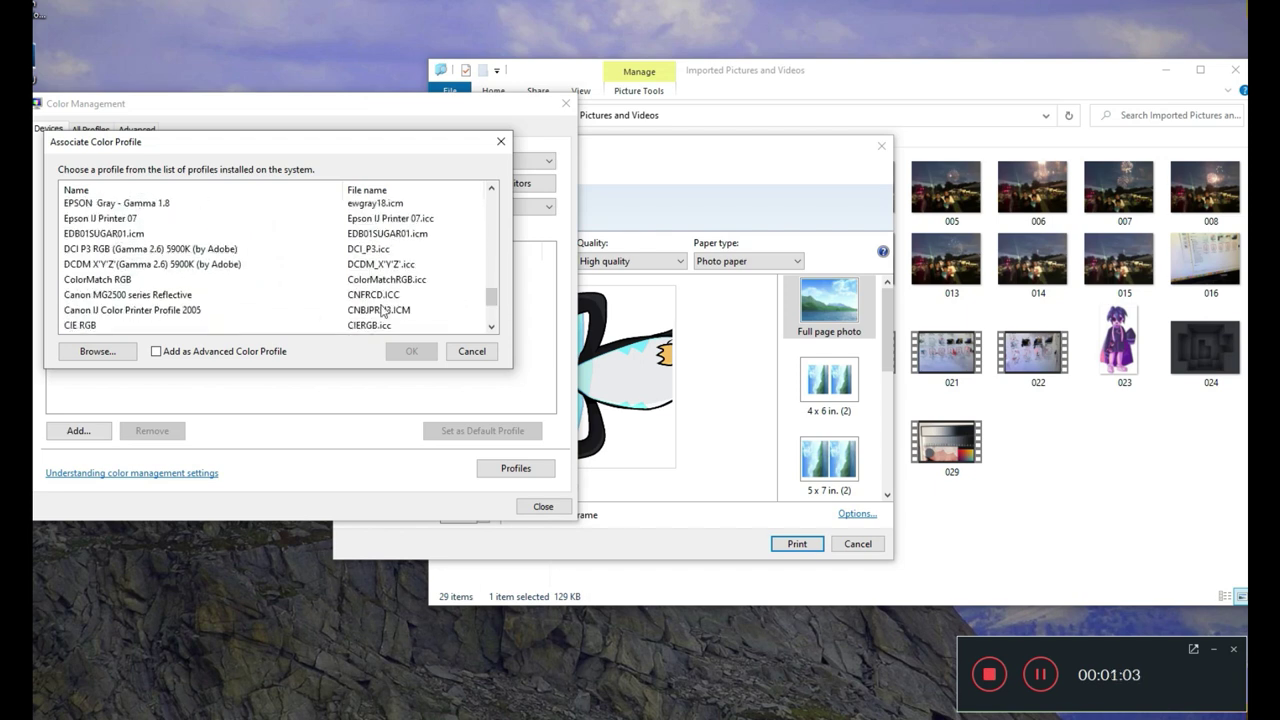
{"action": "left_click", "coordinate": [146, 311]}
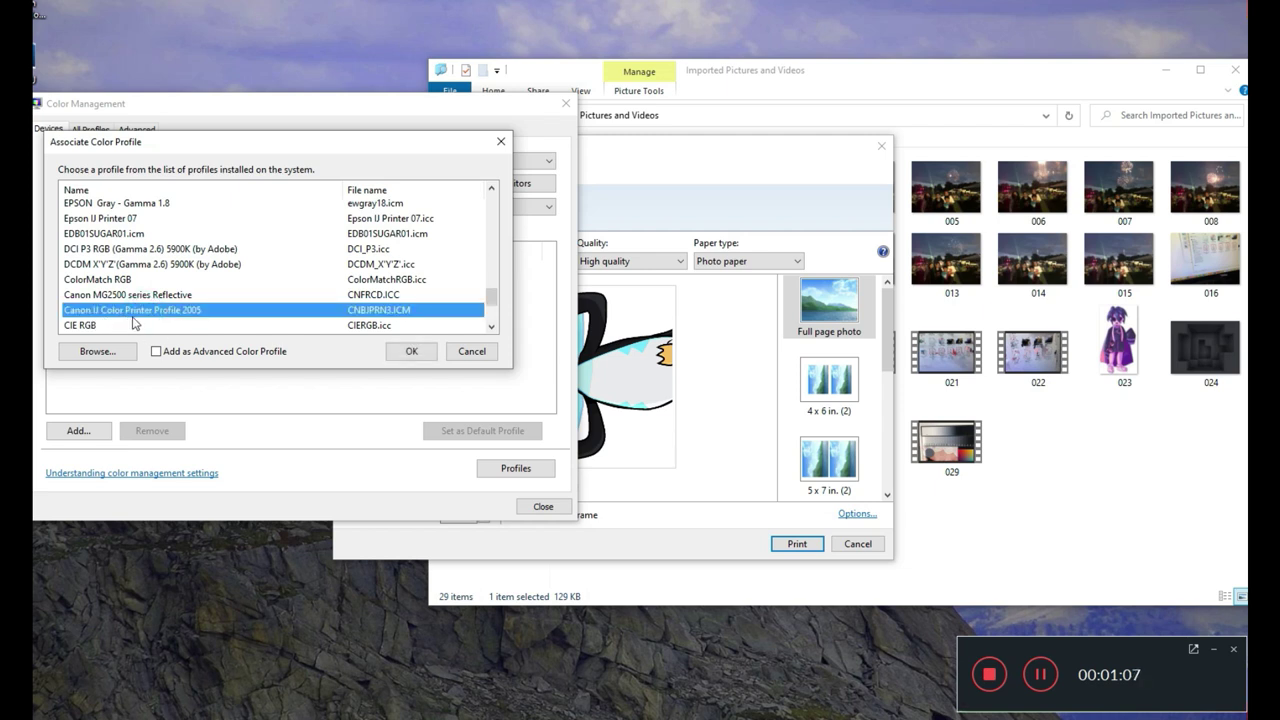
{"action": "left_click", "coordinate": [412, 353]}
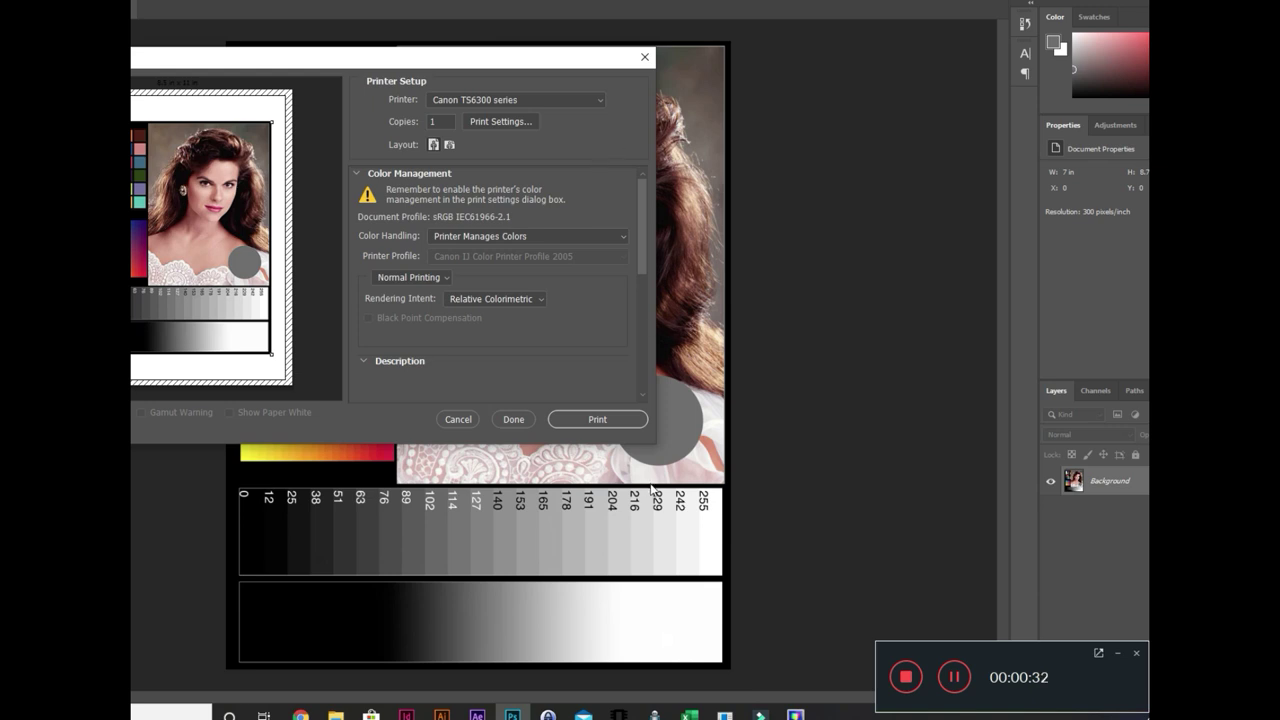
Step: Enlarge Photoshop's print dialog, set color handling to Photoshop Manages Colors, and view the available printer profiles
{"action": "left_click_drag", "start_coordinate": [655, 441], "coordinate": [808, 628]}
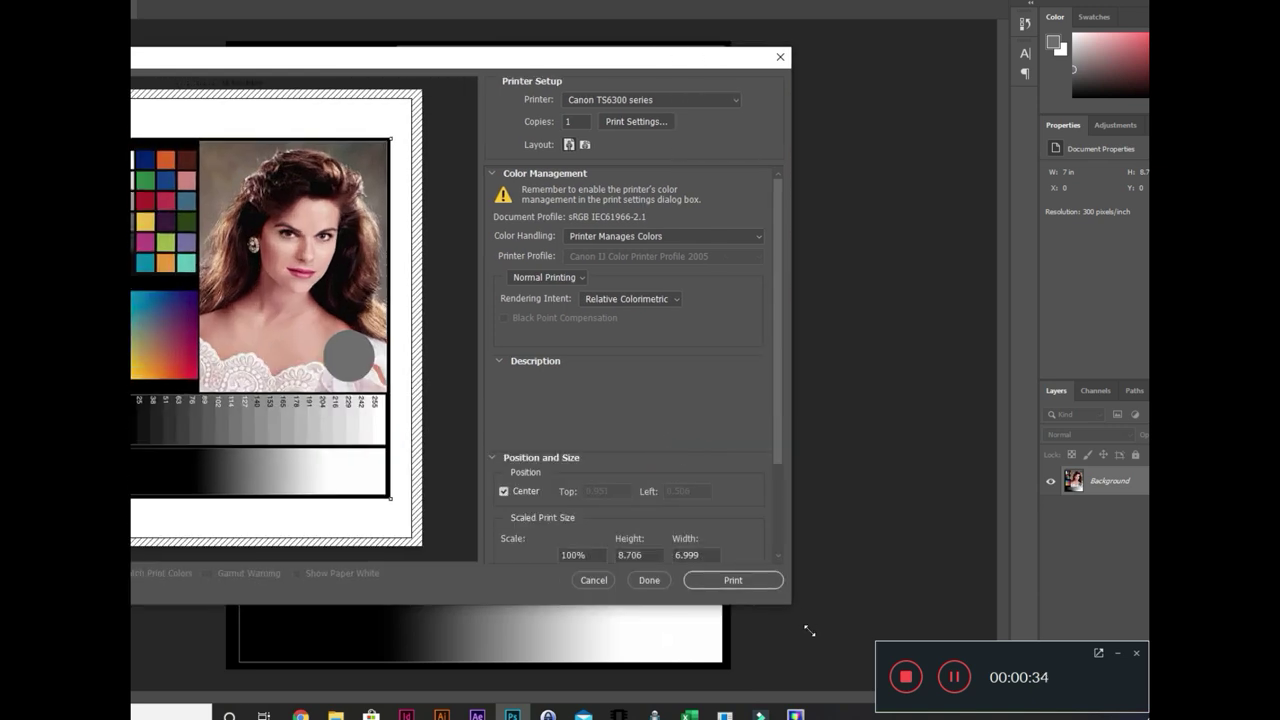
{"action": "mouse_move", "coordinate": [679, 303]}
{"action": "mouse_move", "coordinate": [584, 260]}
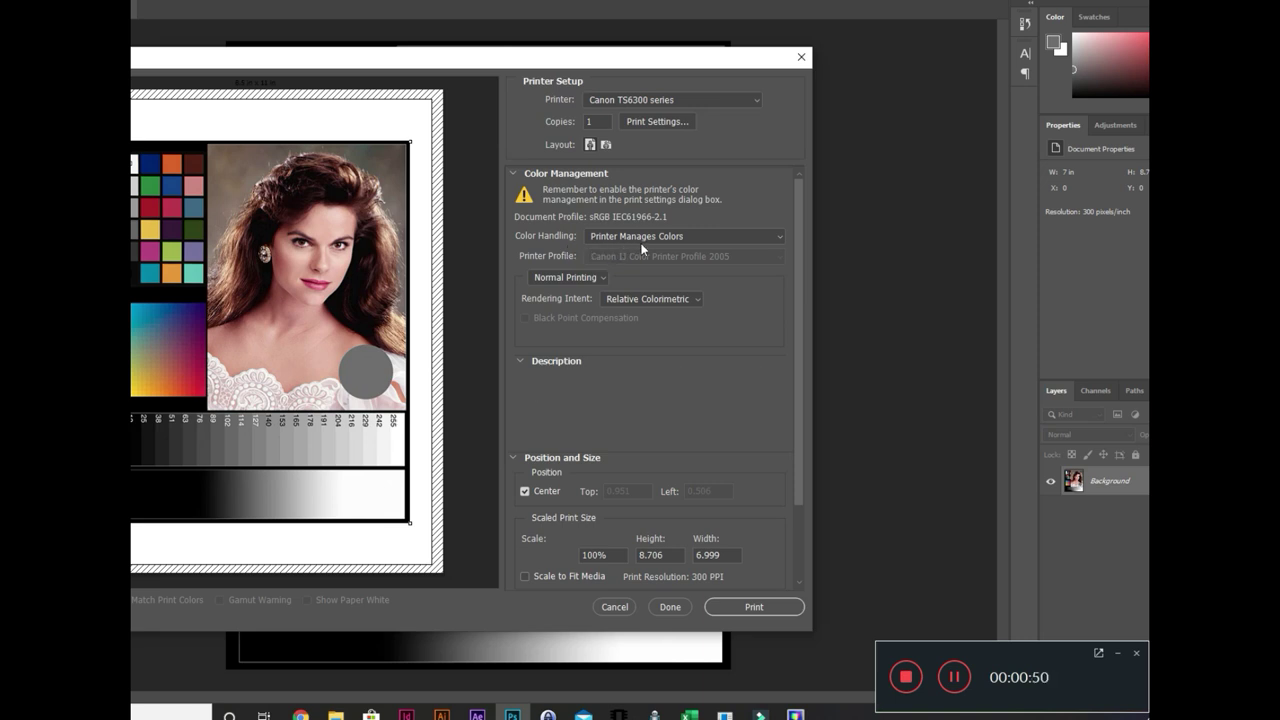
{"action": "mouse_move", "coordinate": [658, 242]}
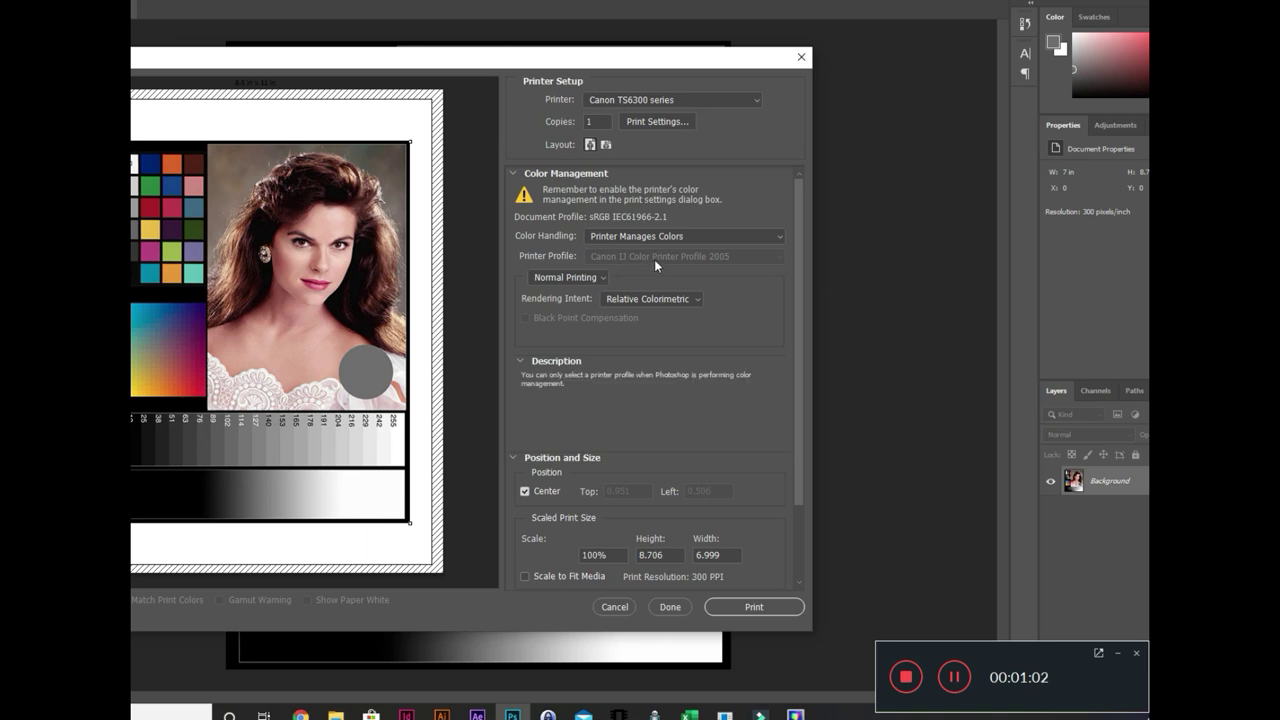
{"action": "left_click", "coordinate": [749, 238]}
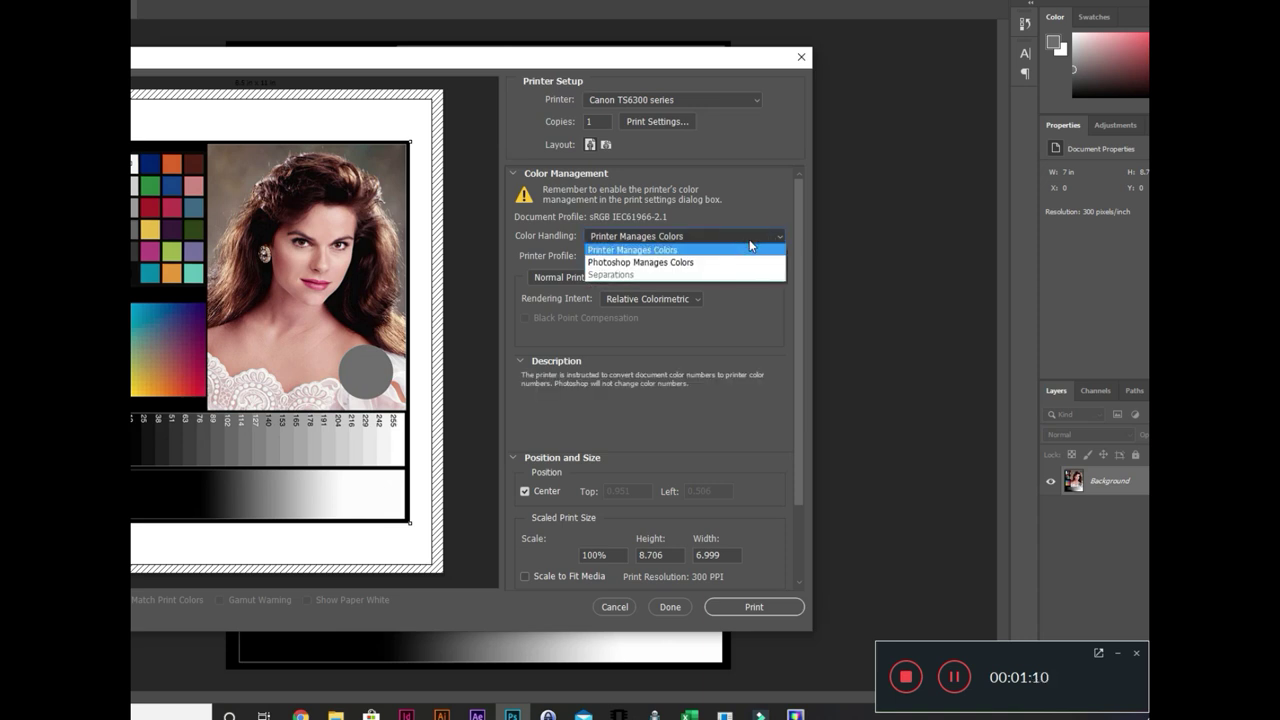
{"action": "left_click", "coordinate": [692, 263]}
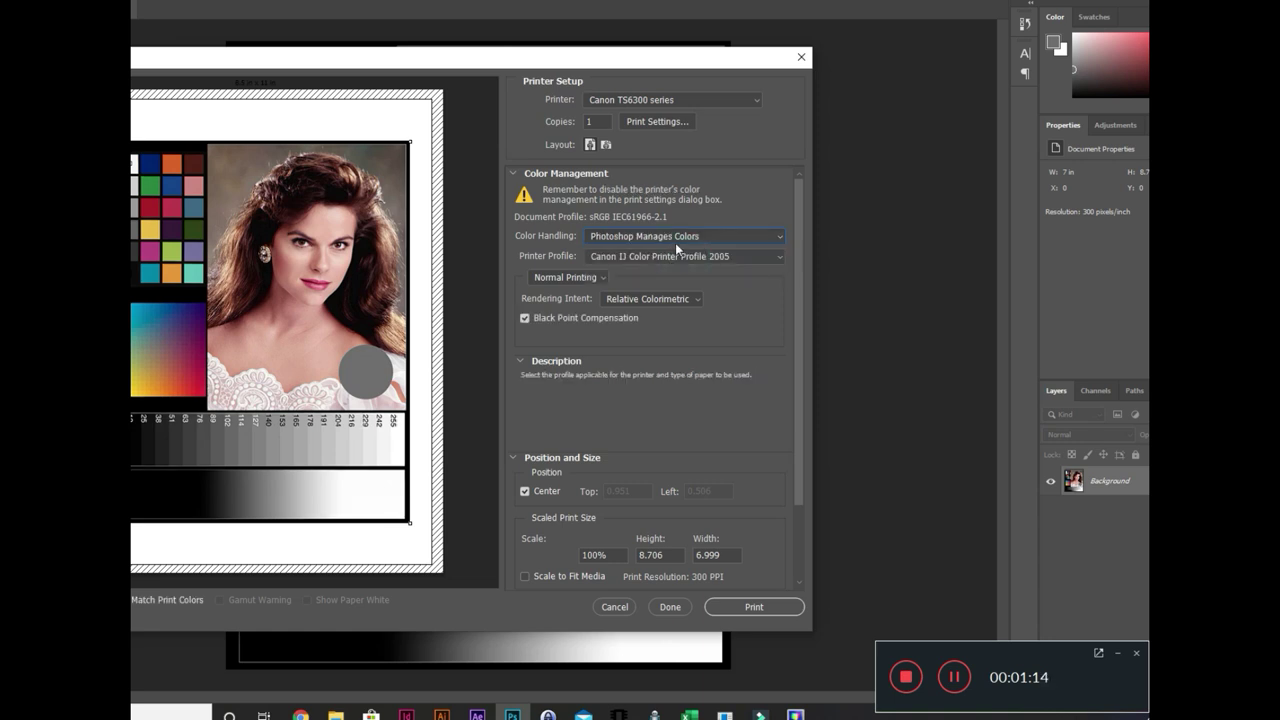
{"action": "left_click", "coordinate": [685, 254]}
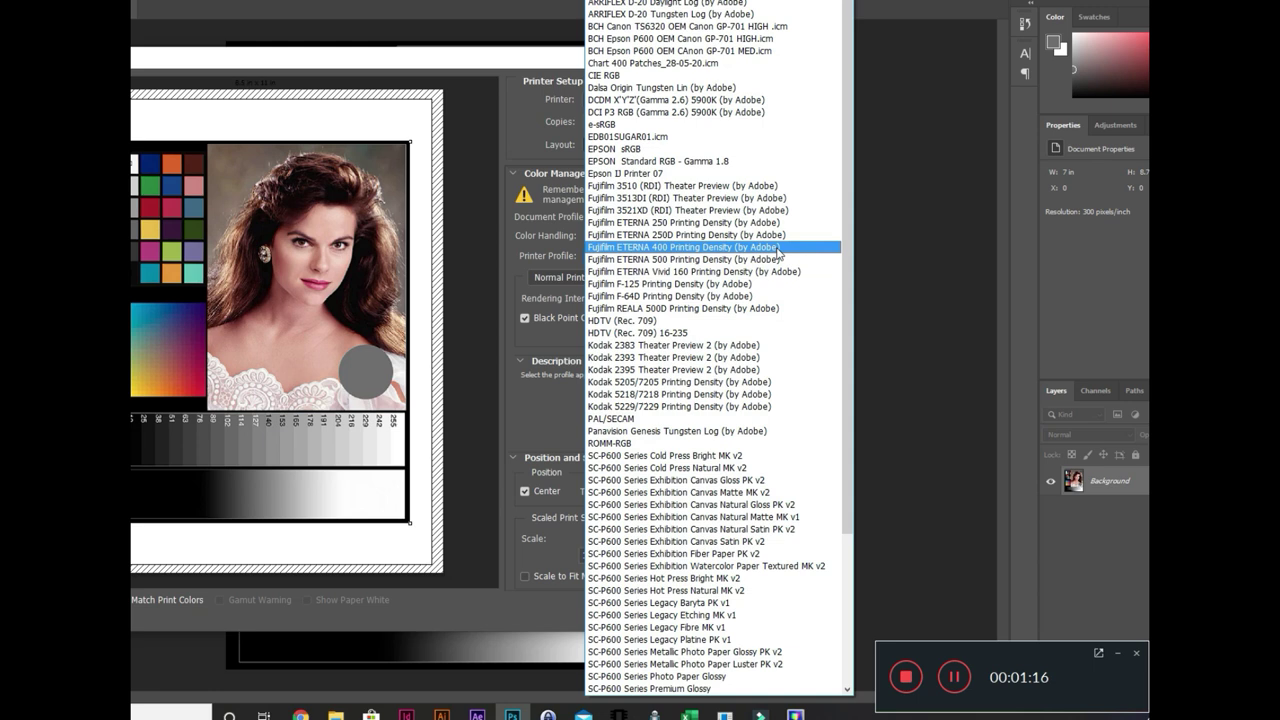
{"action": "left_click", "coordinate": [929, 380]}
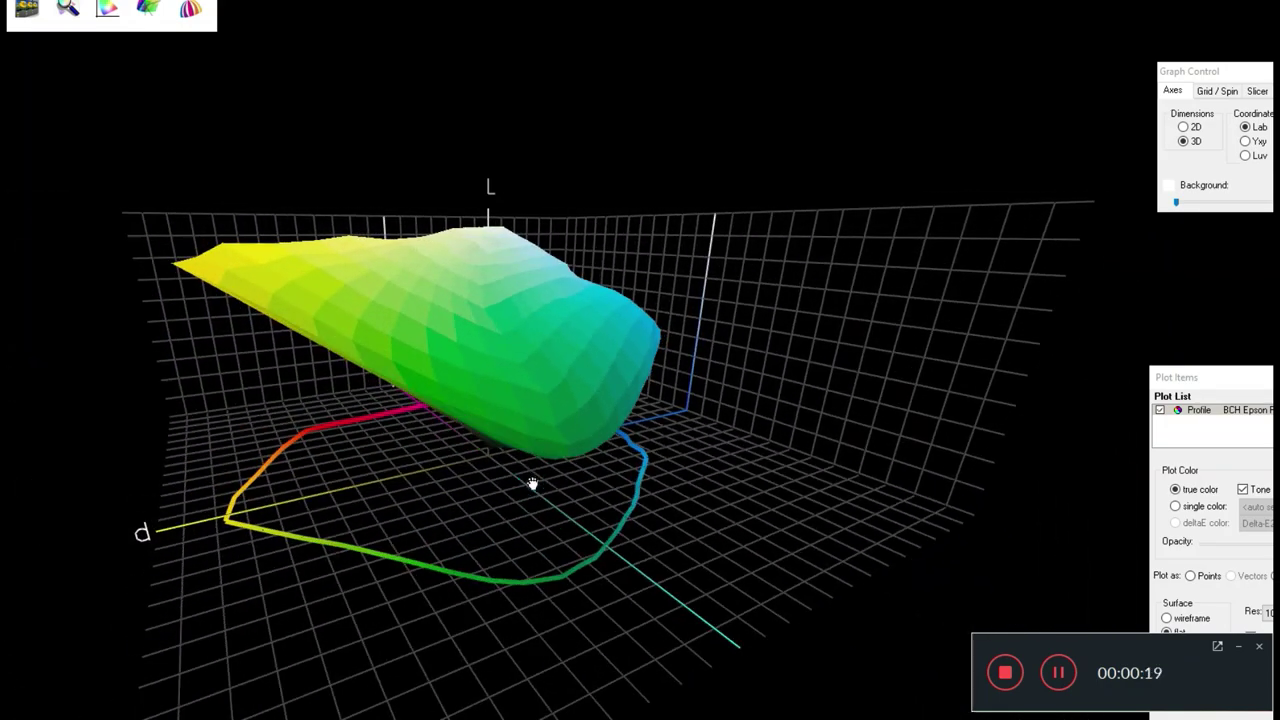
Step: Examine the shape and color extent of the BCH Epson profile's 3D Lab gamut from several angles
{"action": "left_click_drag", "start_coordinate": [532, 484], "coordinate": [506, 463]}
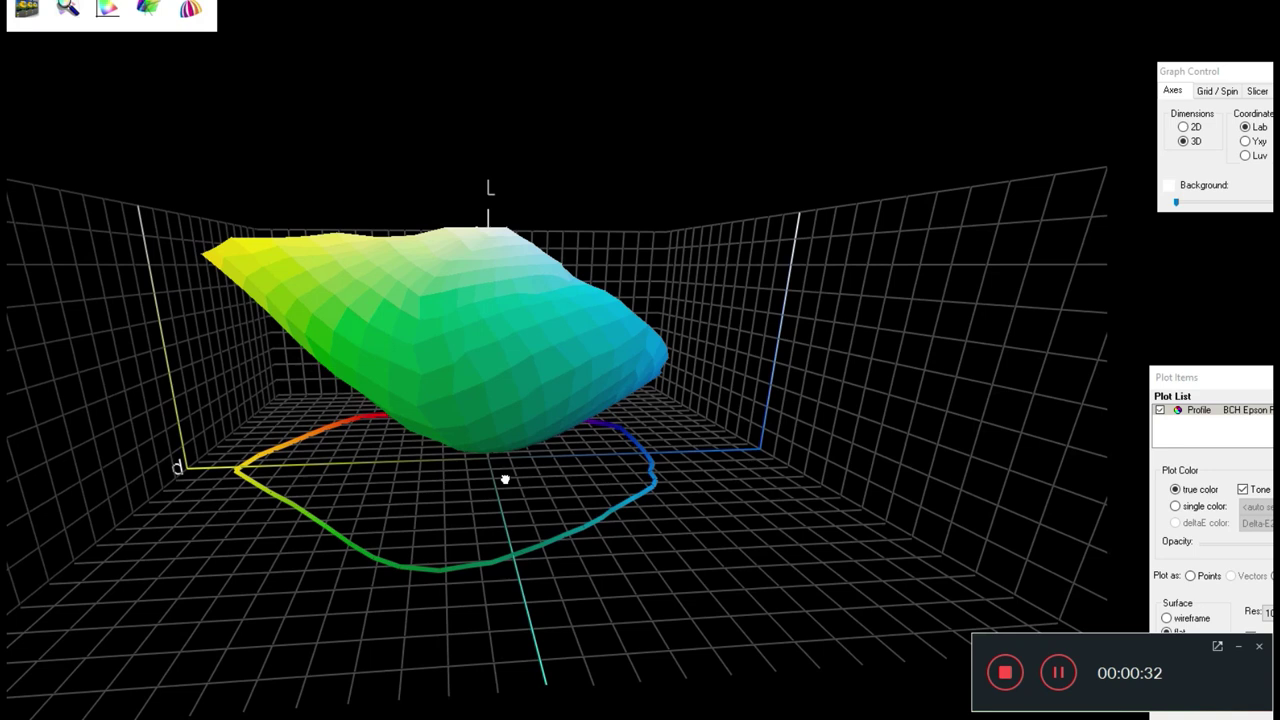
{"action": "left_click_drag", "start_coordinate": [505, 480], "coordinate": [530, 455]}
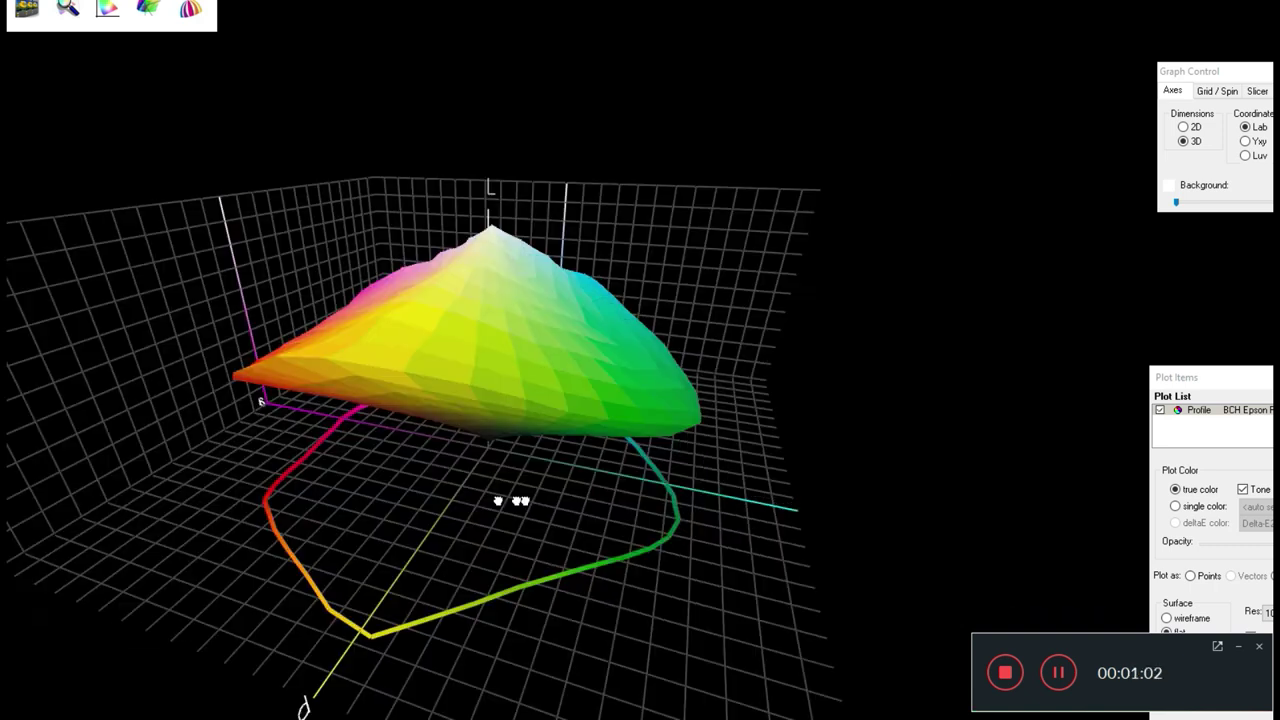
{"action": "left_click_drag", "start_coordinate": [508, 500], "coordinate": [400, 465]}
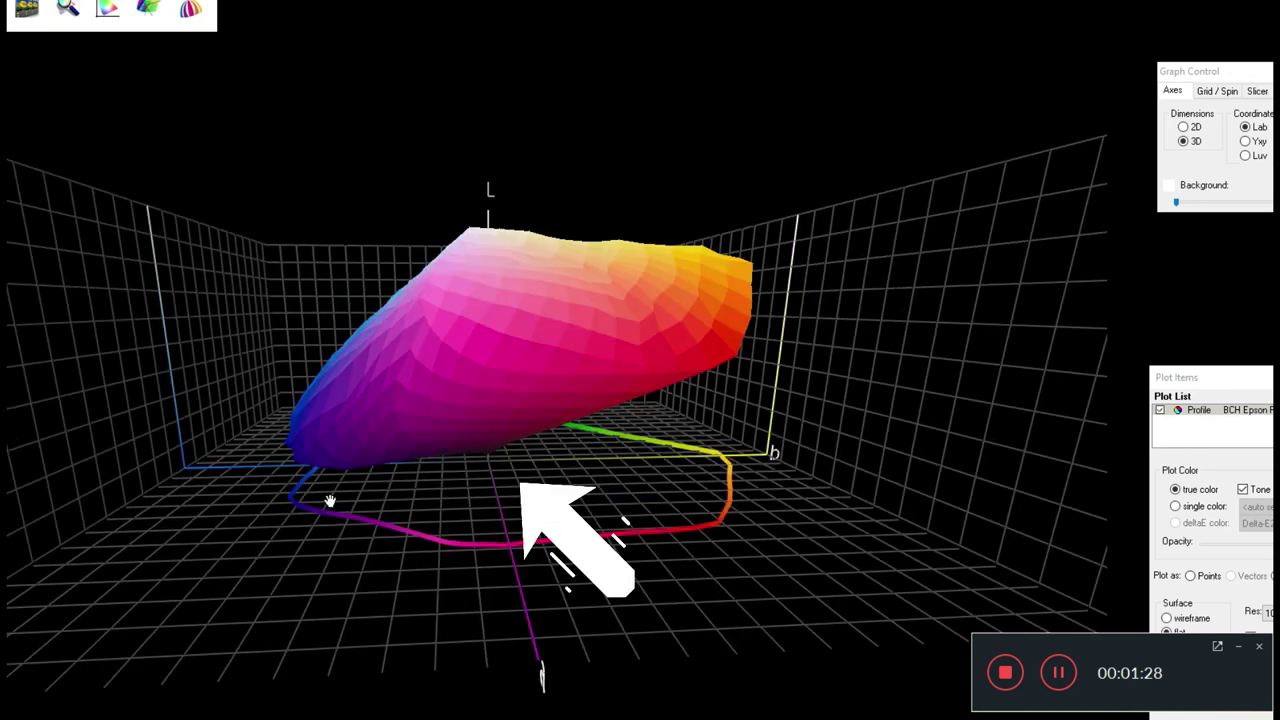
{"action": "mouse_move", "coordinate": [331, 500]}
{"action": "left_mouse_down"}
{"action": "mouse_move", "coordinate": [285, 484]}
{"action": "mouse_move", "coordinate": [332, 497]}
{"action": "left_mouse_up"}
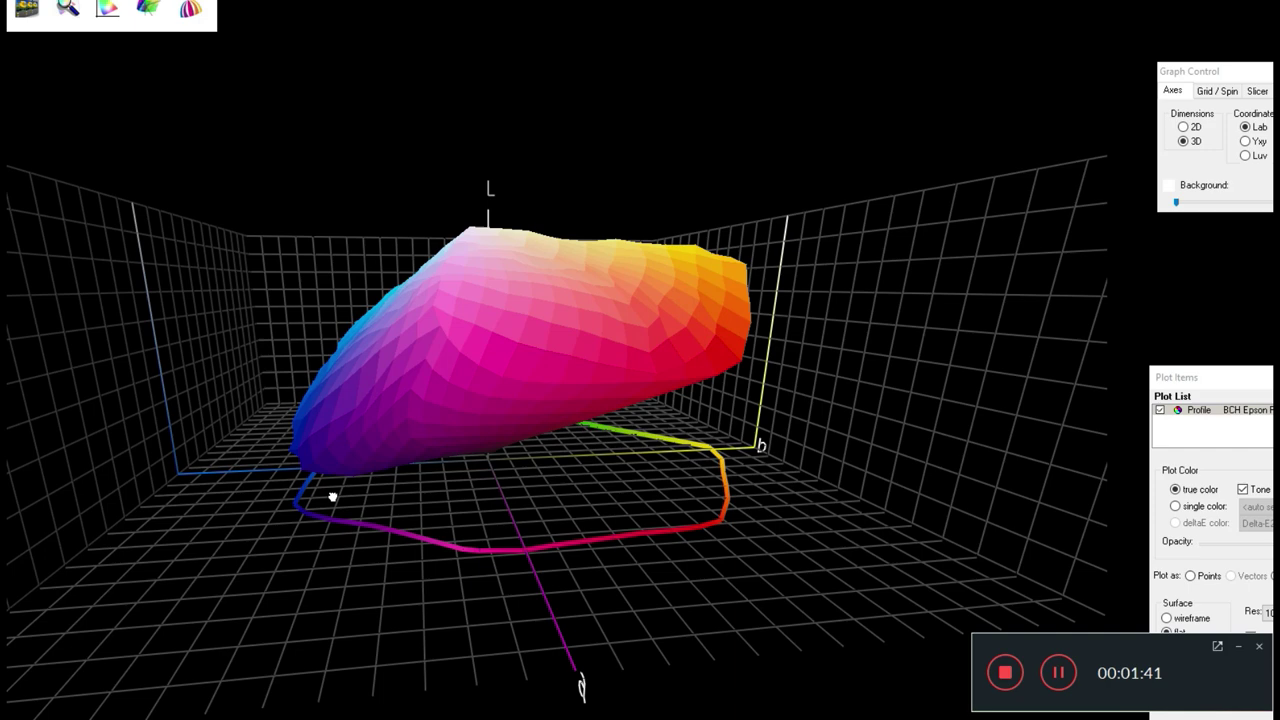
{"action": "mouse_move", "coordinate": [338, 497]}
{"action": "left_mouse_down"}
{"action": "mouse_move", "coordinate": [403, 523]}
{"action": "mouse_move", "coordinate": [490, 519]}
{"action": "mouse_move", "coordinate": [454, 500]}
{"action": "mouse_move", "coordinate": [366, 491]}
{"action": "mouse_move", "coordinate": [280, 494]}
{"action": "mouse_move", "coordinate": [243, 514]}
{"action": "mouse_move", "coordinate": [277, 537]}
{"action": "mouse_move", "coordinate": [367, 535]}
{"action": "mouse_move", "coordinate": [403, 517]}
{"action": "mouse_move", "coordinate": [353, 503]}
{"action": "left_mouse_up"}
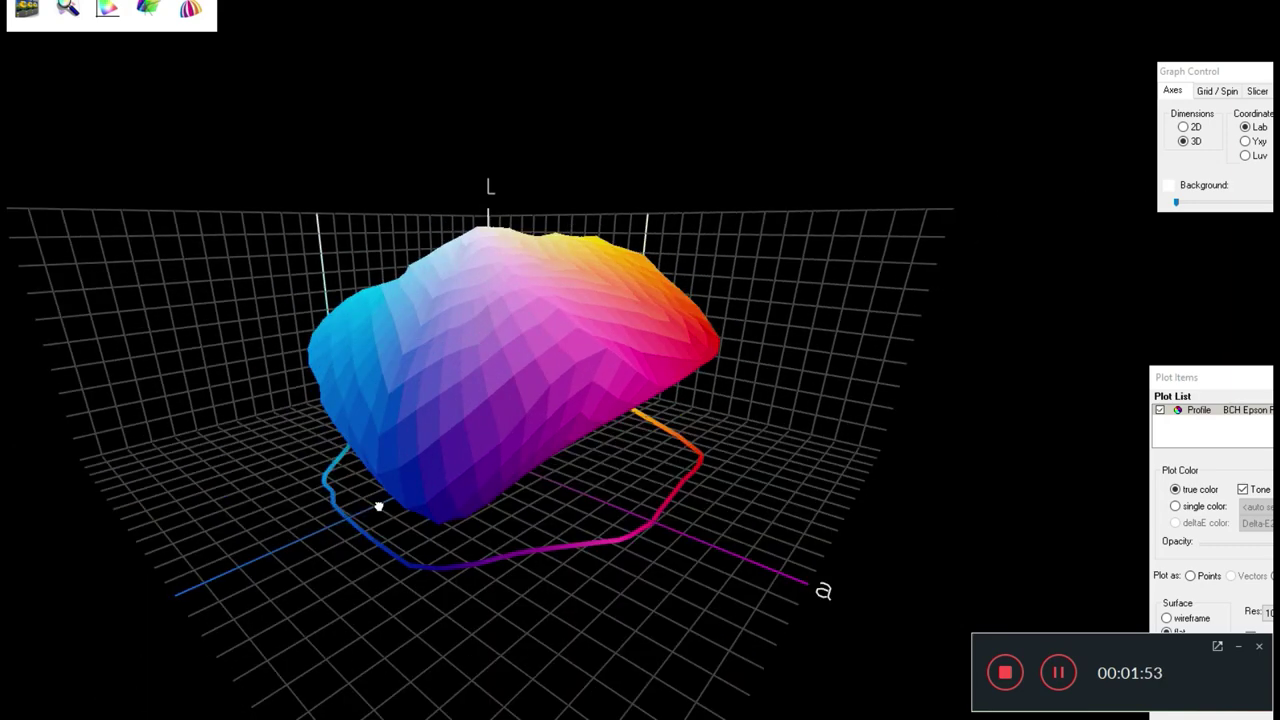
{"action": "left_click_drag", "start_coordinate": [401, 513], "coordinate": [296, 491]}
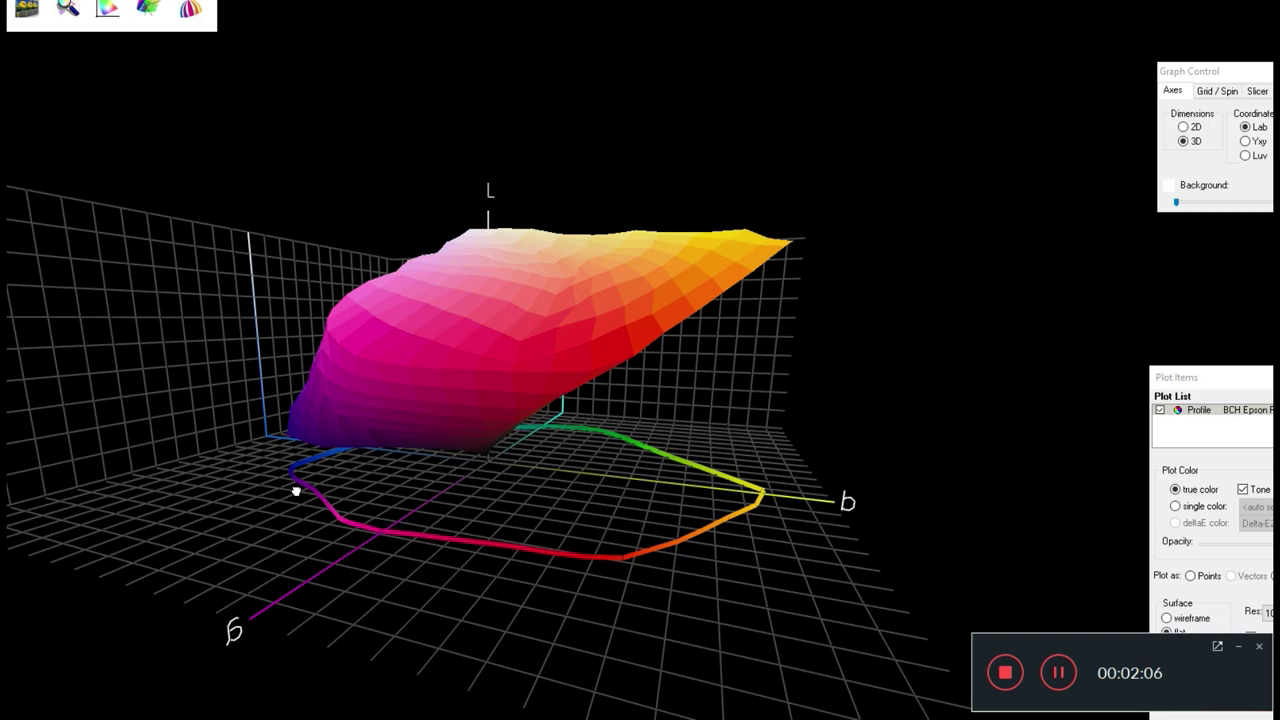
{"action": "left_click_drag", "start_coordinate": [296, 491], "coordinate": [276, 531]}
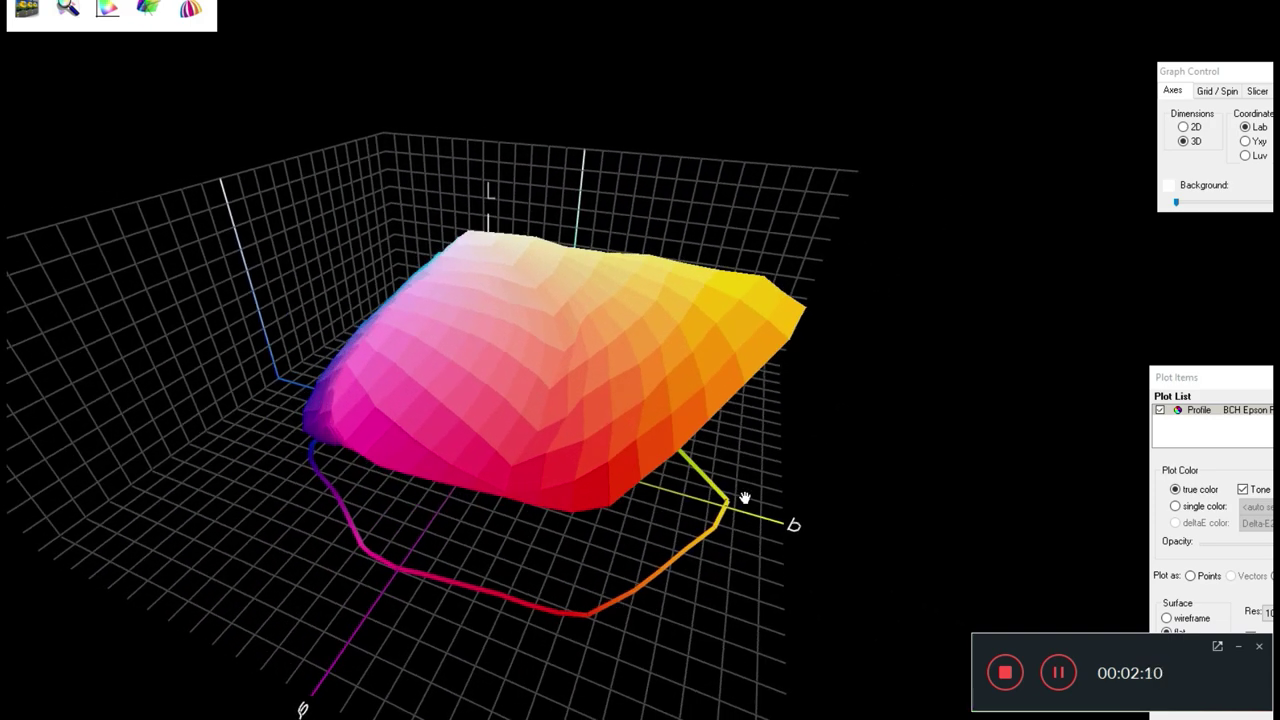
{"action": "left_click_drag", "start_coordinate": [745, 498], "coordinate": [914, 591]}
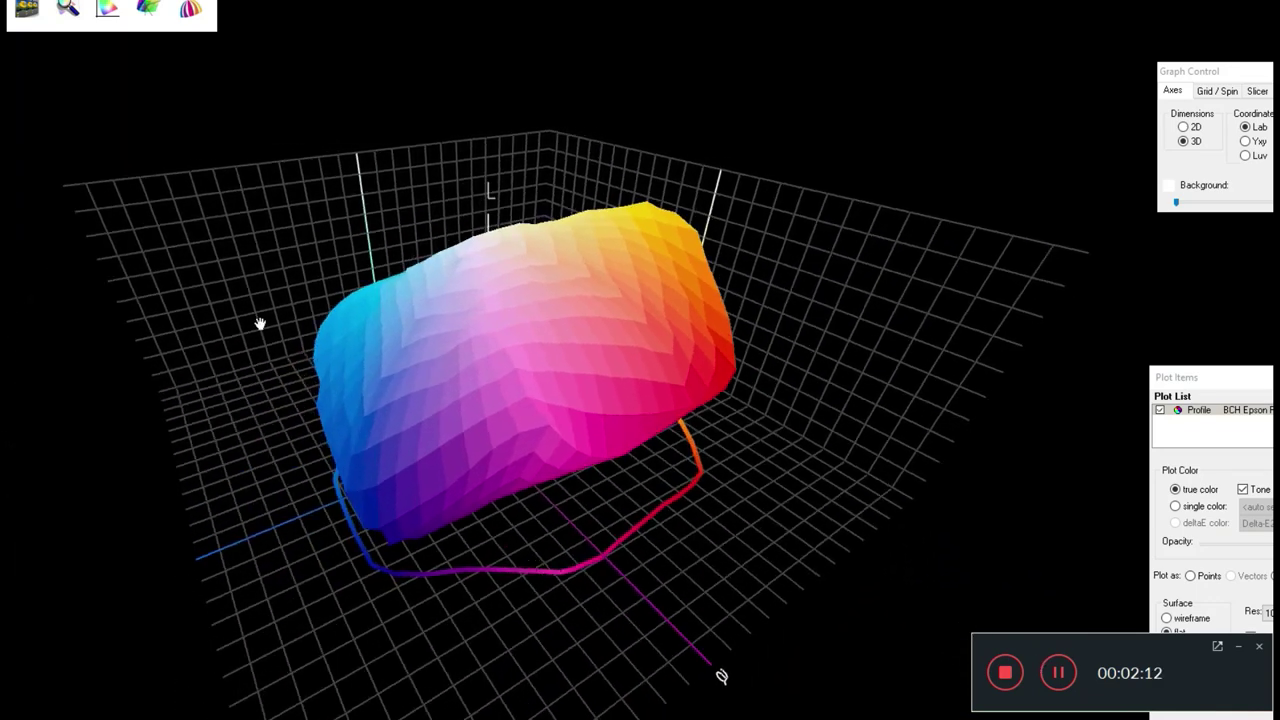
{"action": "left_click", "coordinate": [20, 0]}
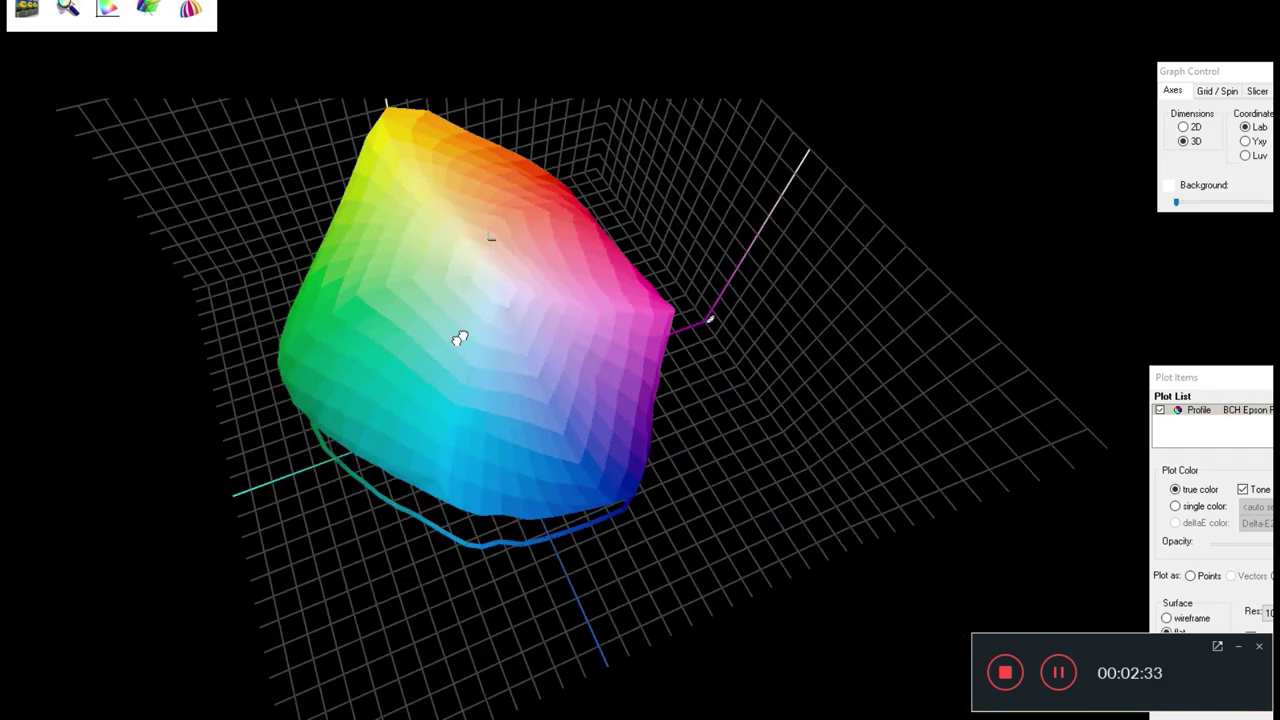
{"action": "left_click_drag", "start_coordinate": [459, 338], "coordinate": [398, 348]}
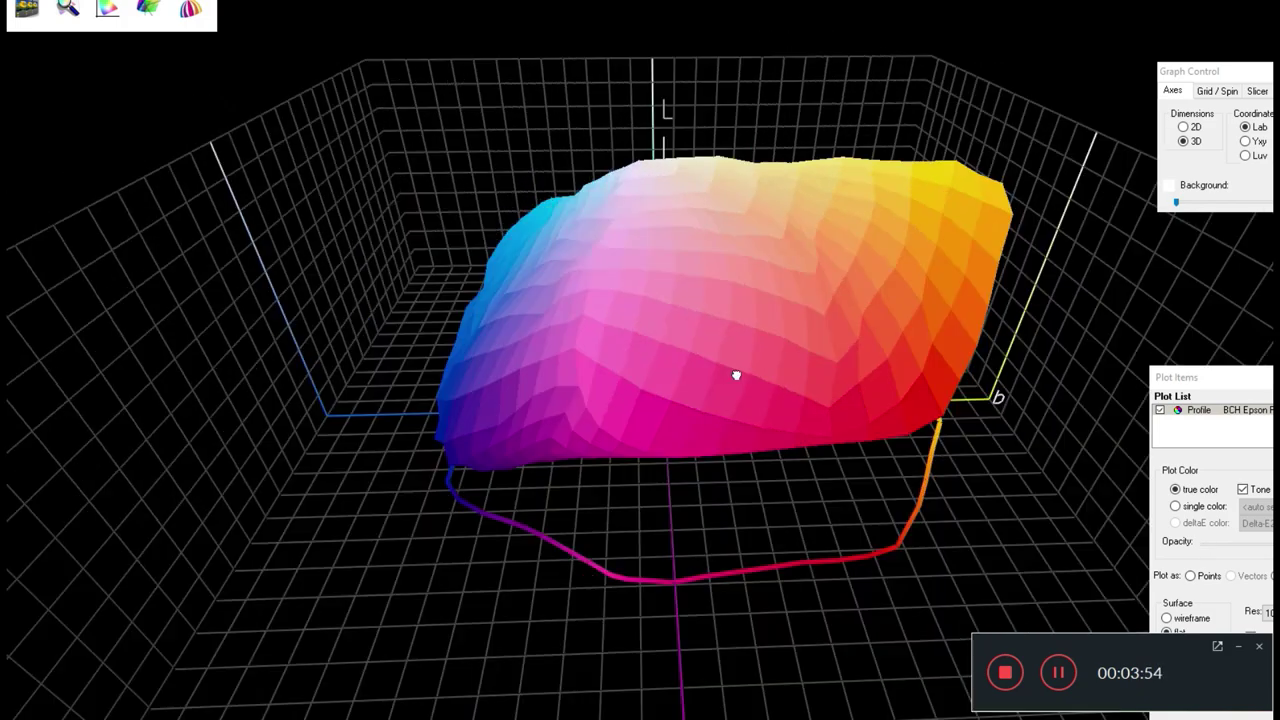
{"action": "left_click_drag", "start_coordinate": [737, 374], "coordinate": [123, 169]}
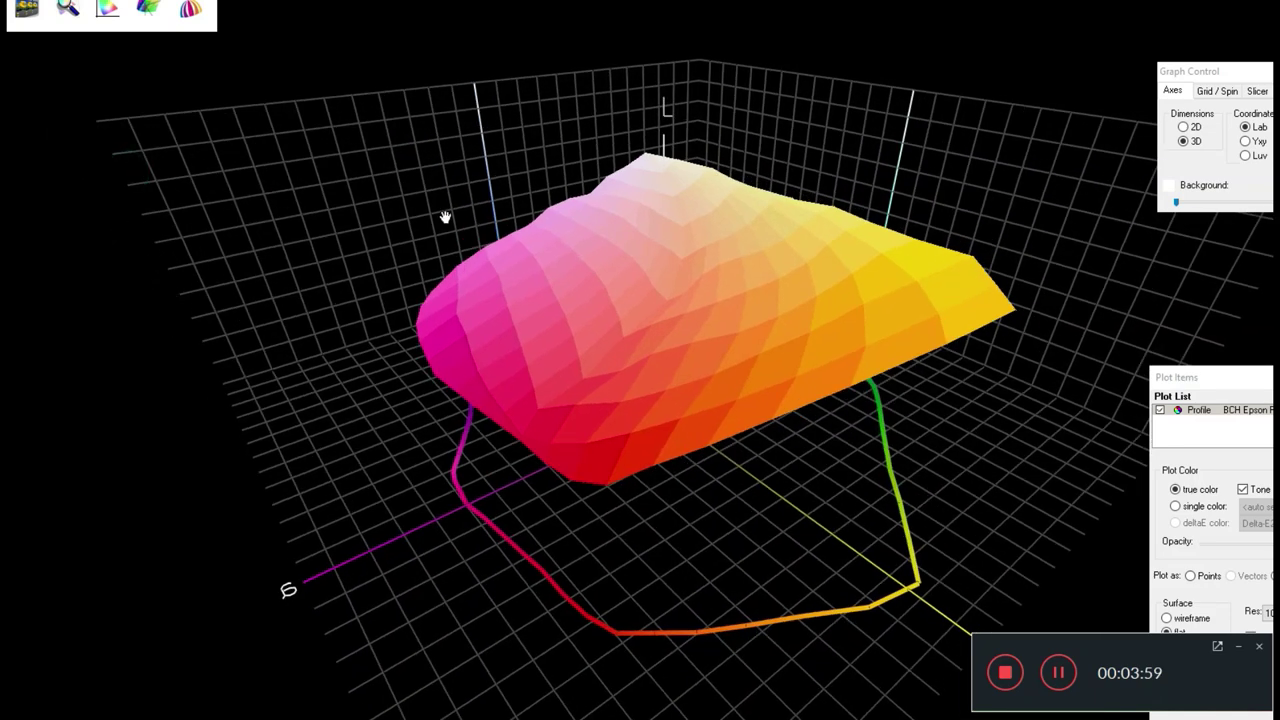
Step: Add the BCH Canon profile to the plot, hide it, and display the BCH Epson profile as a wireframe
{"action": "left_click", "coordinate": [1257, 443]}
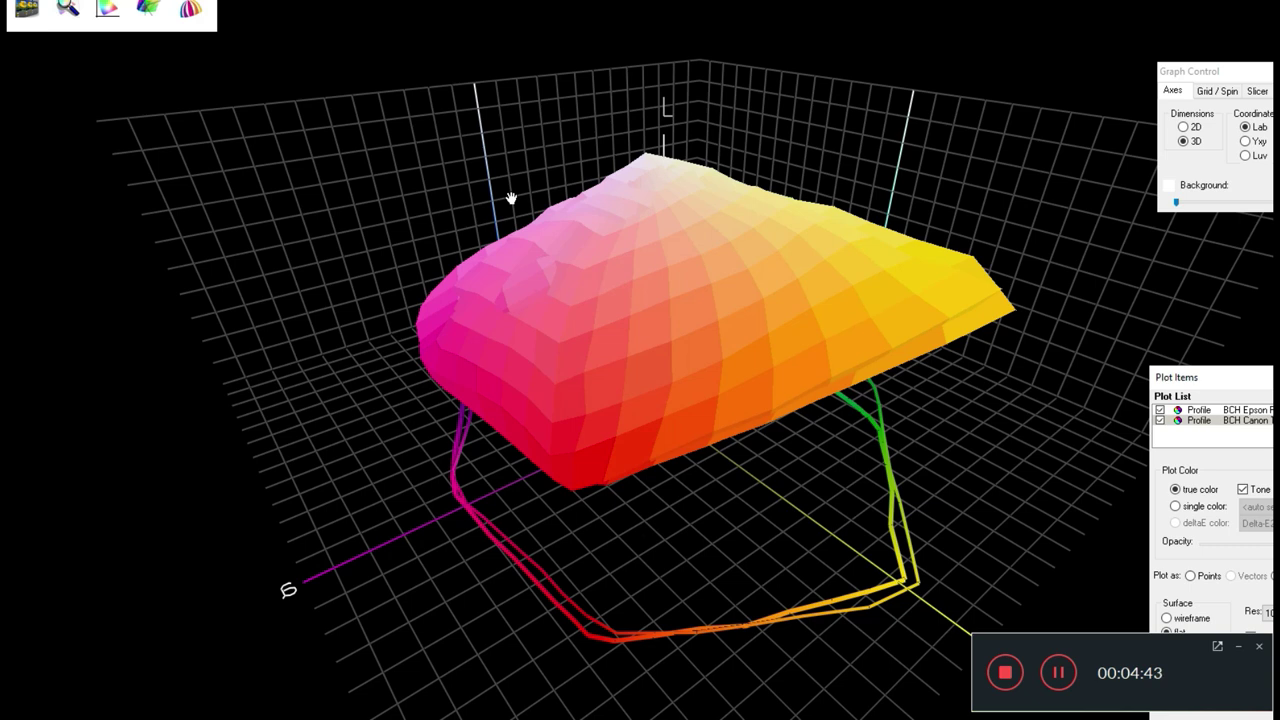
{"action": "left_click", "coordinate": [1160, 420]}
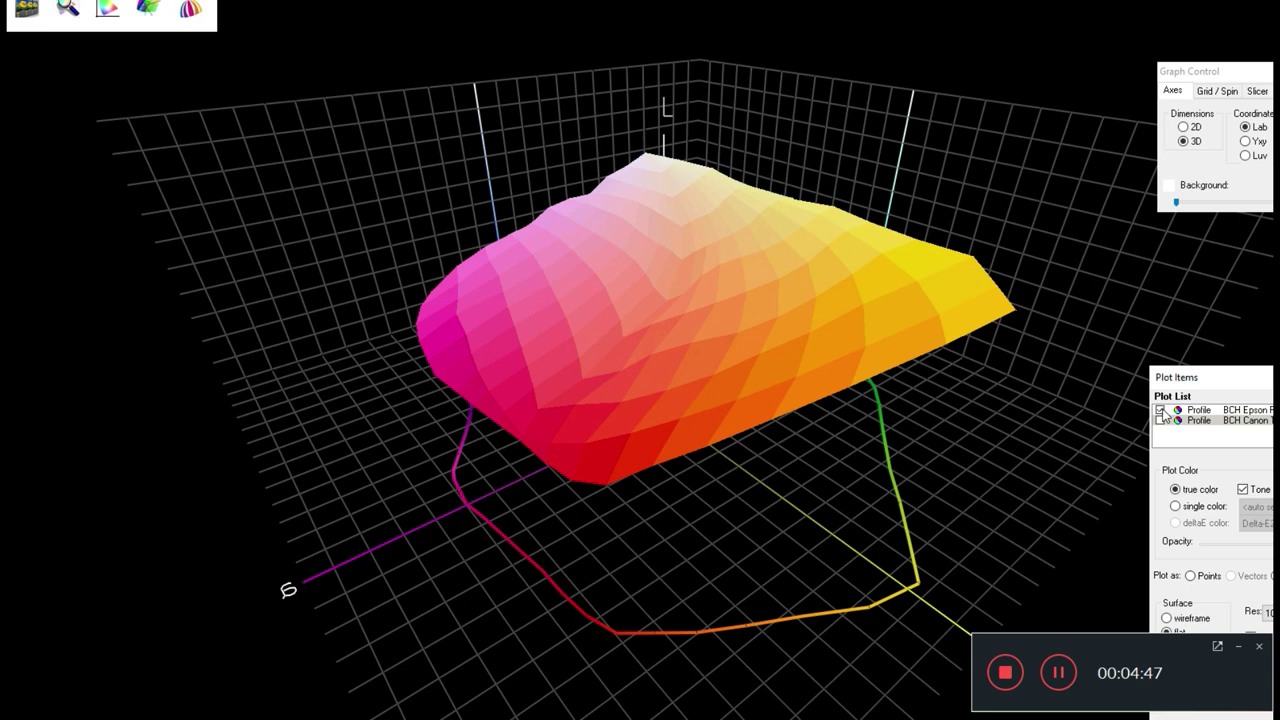
{"action": "left_click", "coordinate": [1205, 411]}
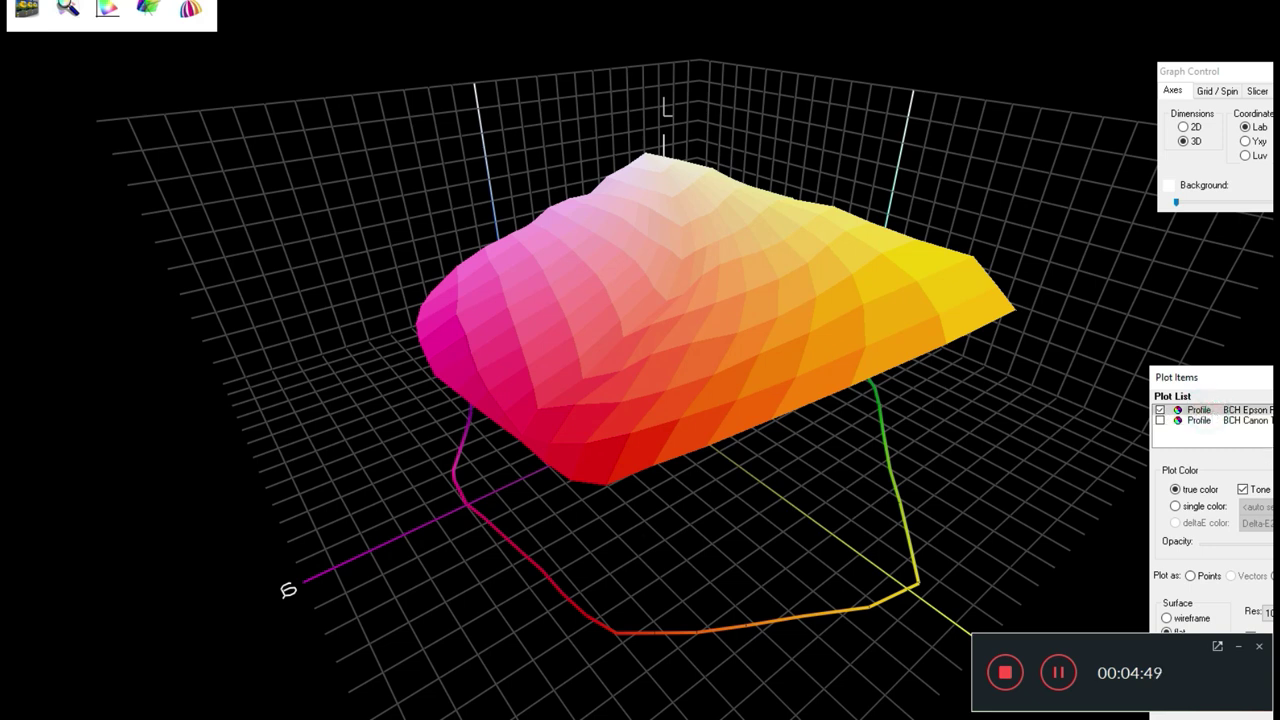
{"action": "left_click", "coordinate": [1167, 619]}
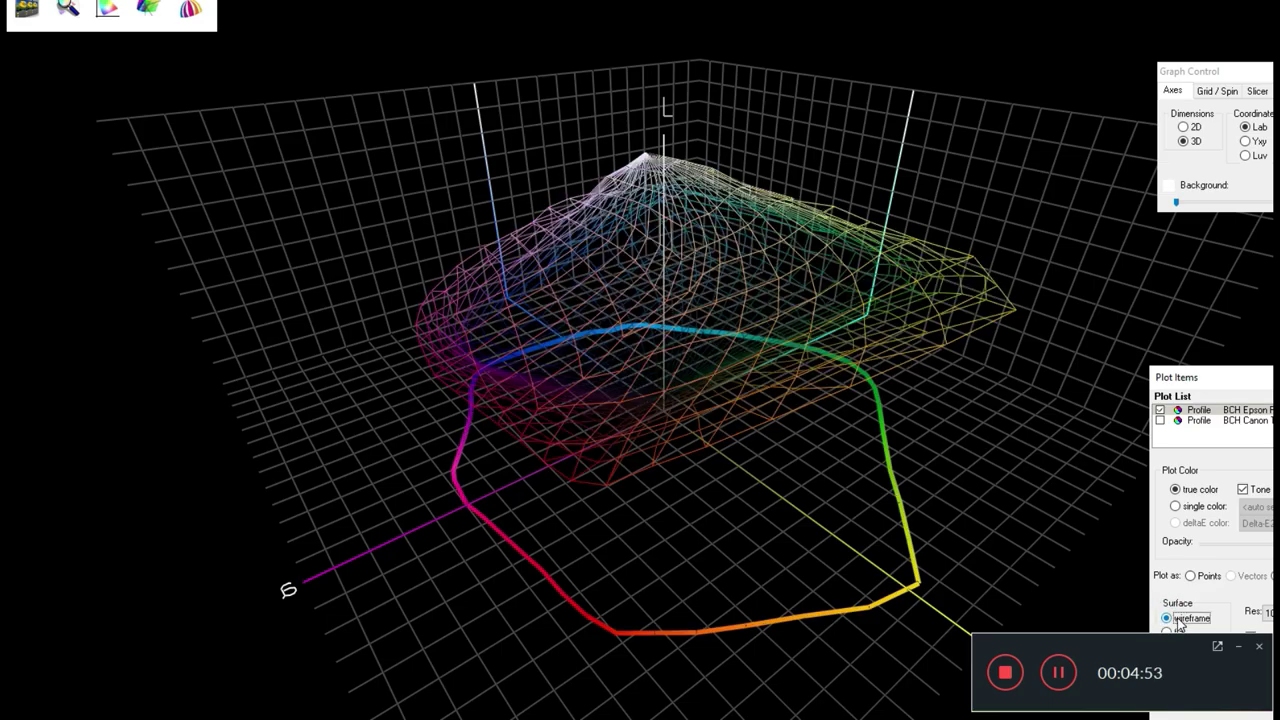
Step: Show the BCH Canon profile together with the Epson wireframe and compare both gamuts from several angles
{"action": "left_click_drag", "start_coordinate": [872, 462], "coordinate": [1003, 449]}
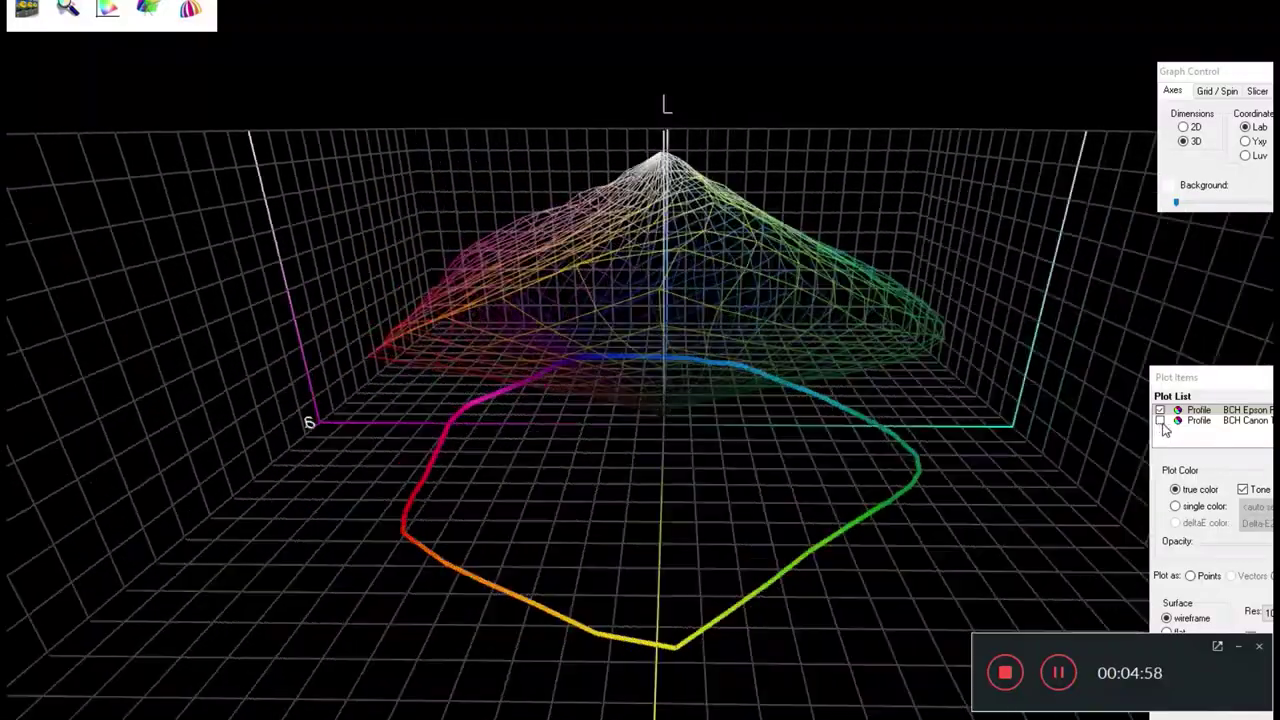
{"action": "left_click", "coordinate": [1160, 420]}
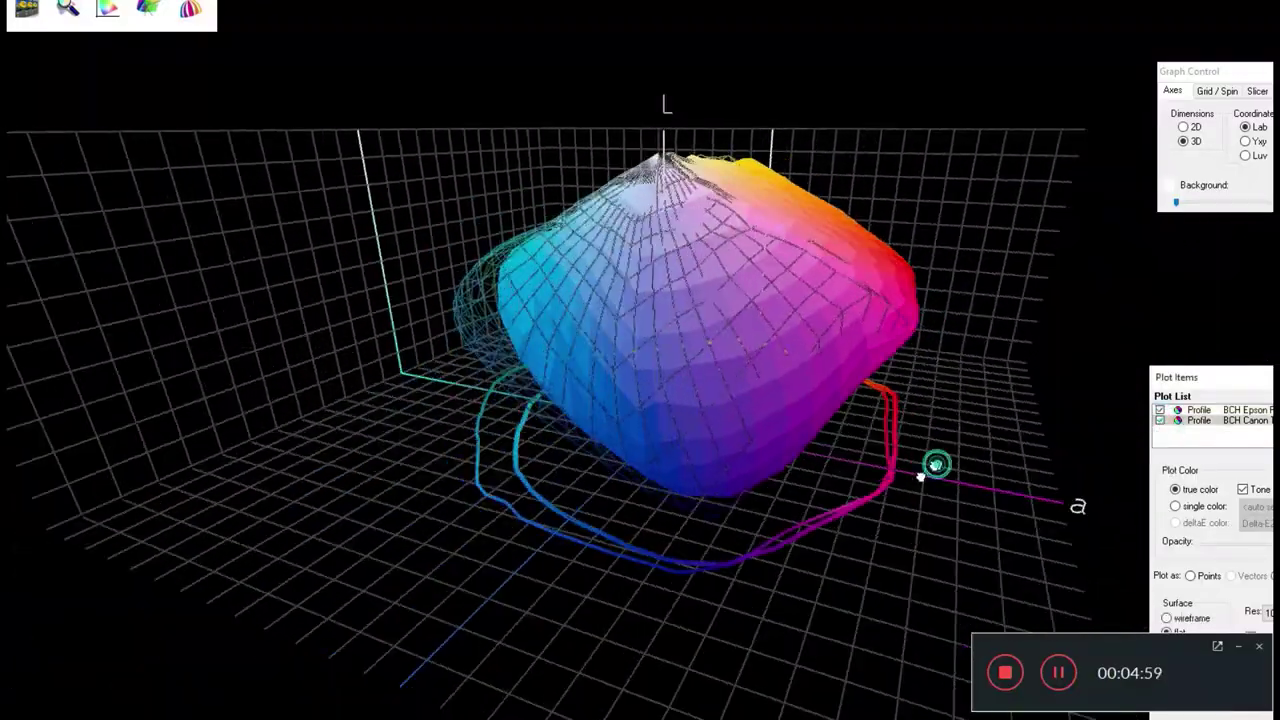
{"action": "left_click_drag", "start_coordinate": [937, 463], "coordinate": [551, 469]}
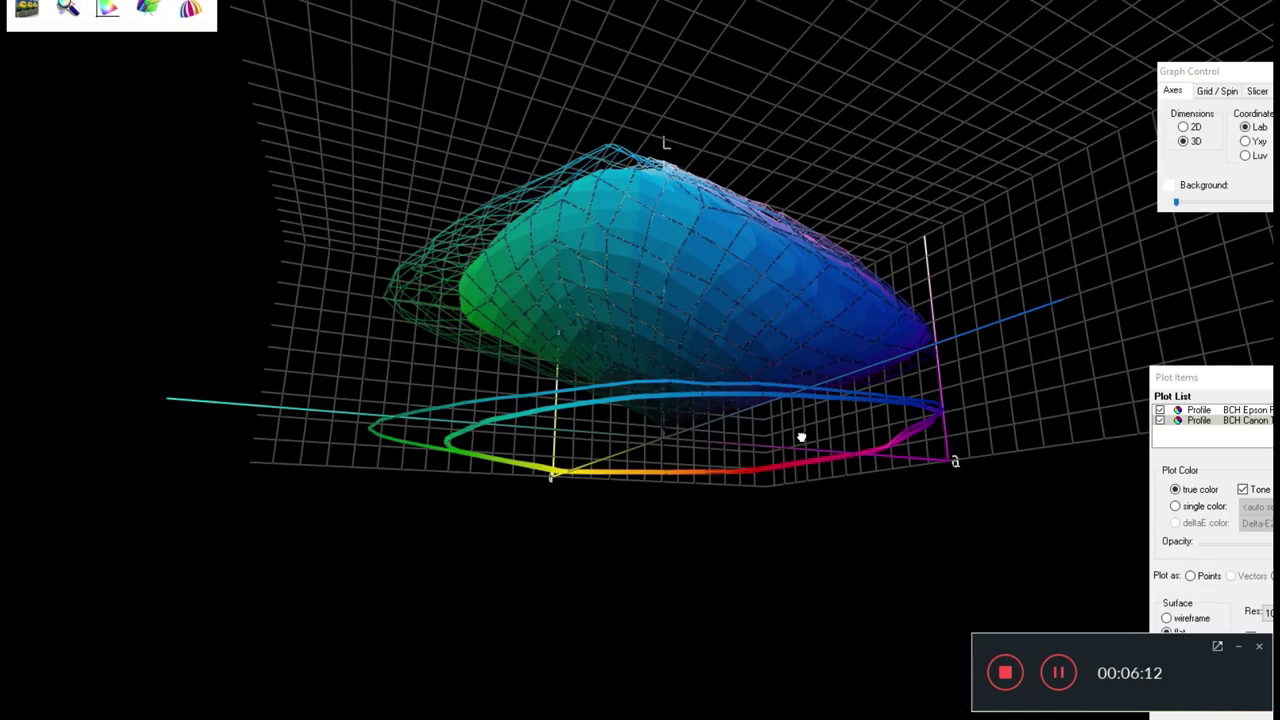
{"action": "left_click_drag", "start_coordinate": [801, 437], "coordinate": [603, 477]}
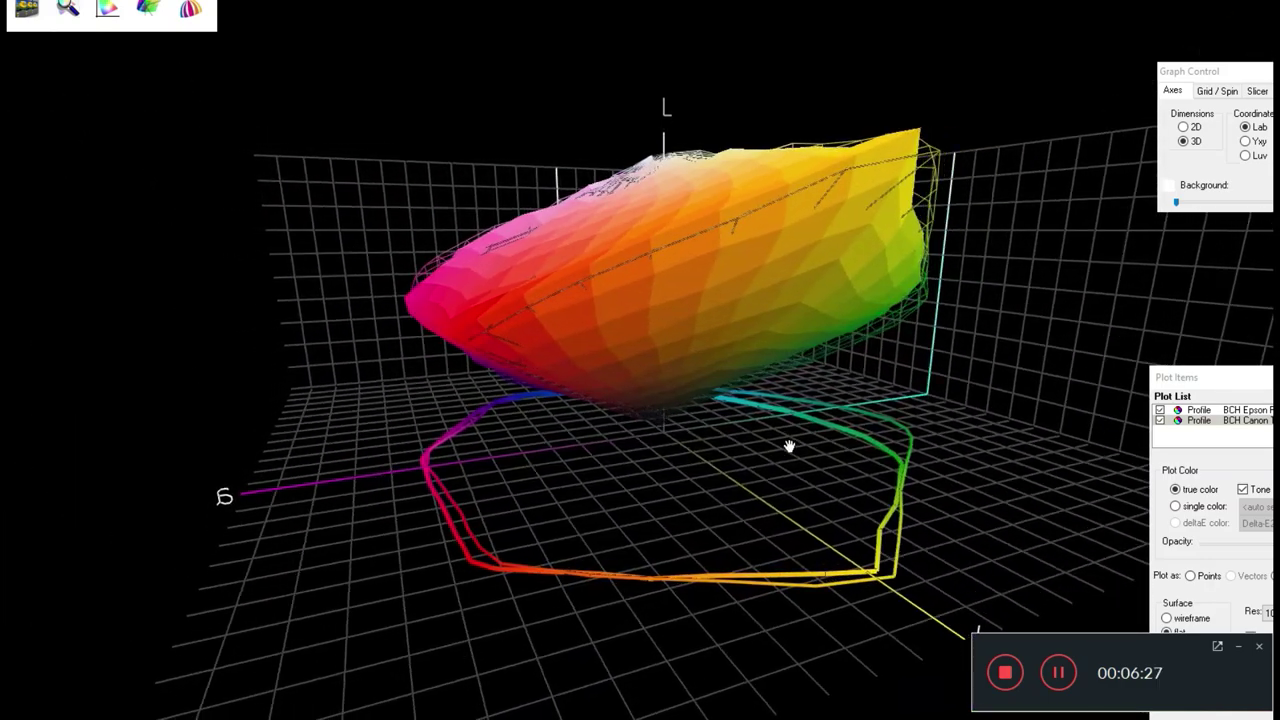